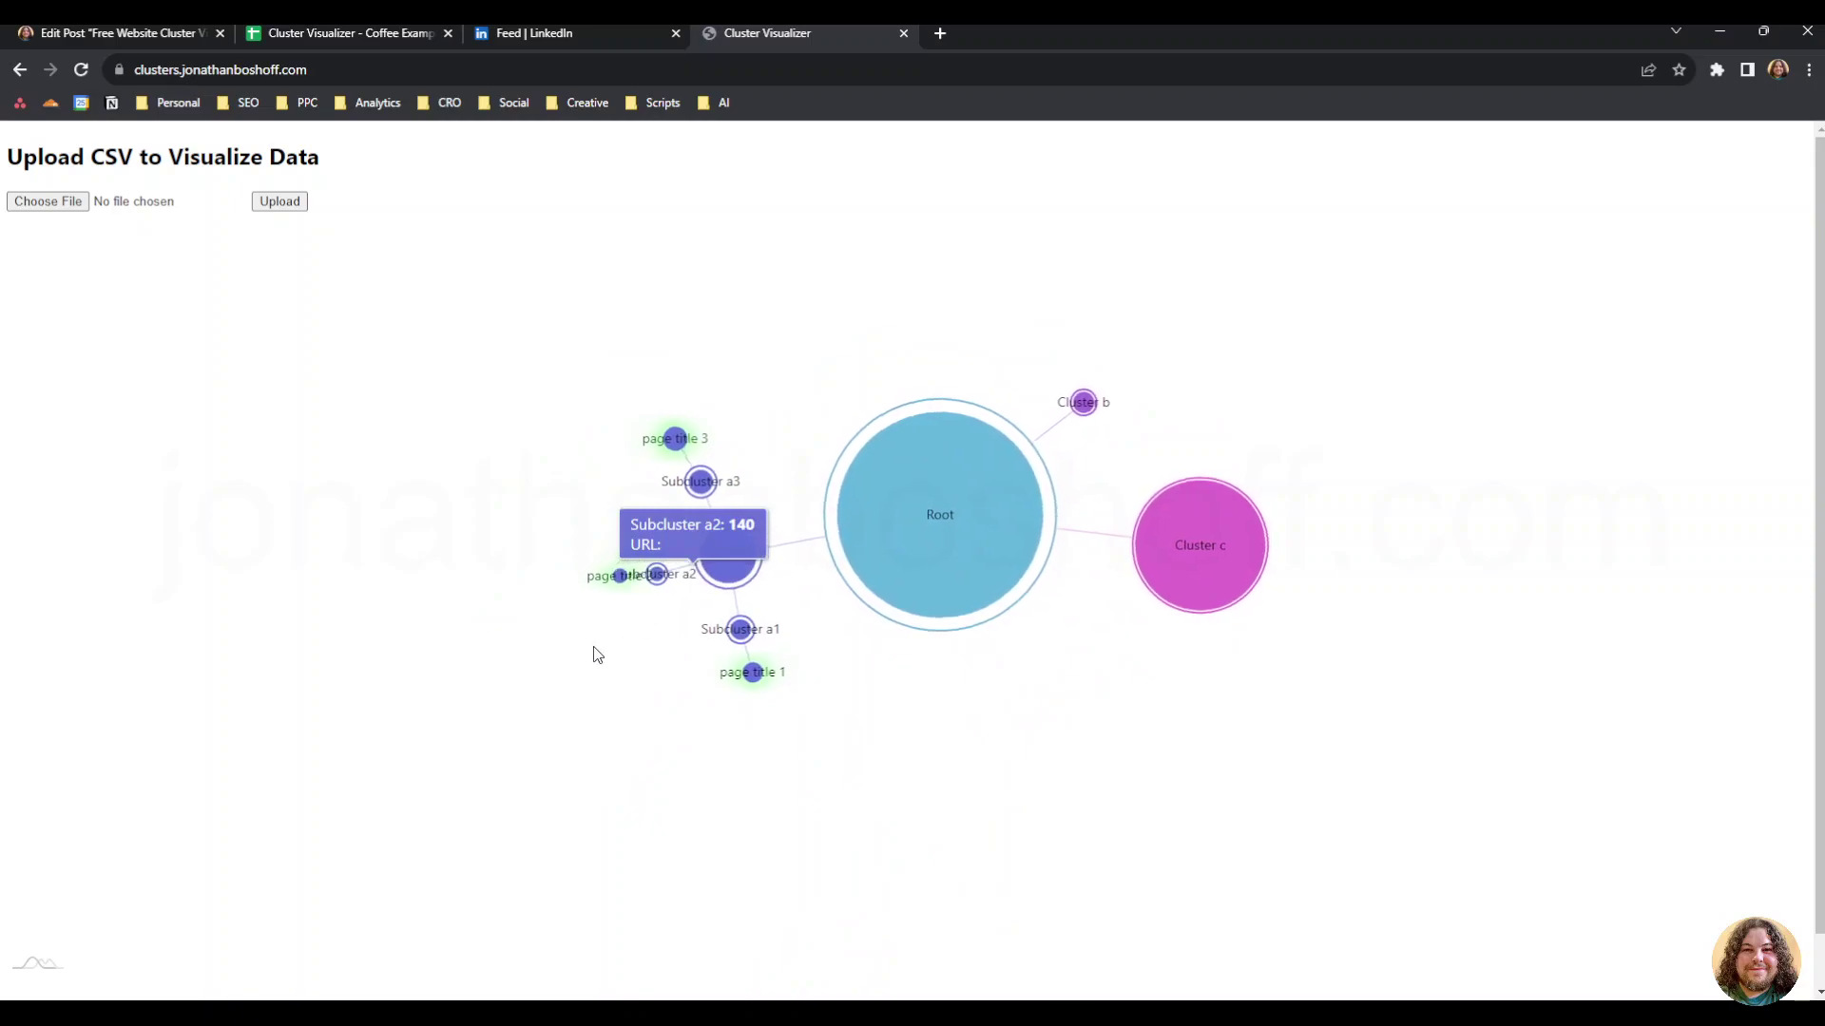
# Step: Explore the sample cluster diagram around Cluster a, collapsing and re-expanding the Root node
pyautogui.scroll(5, 595, 652)
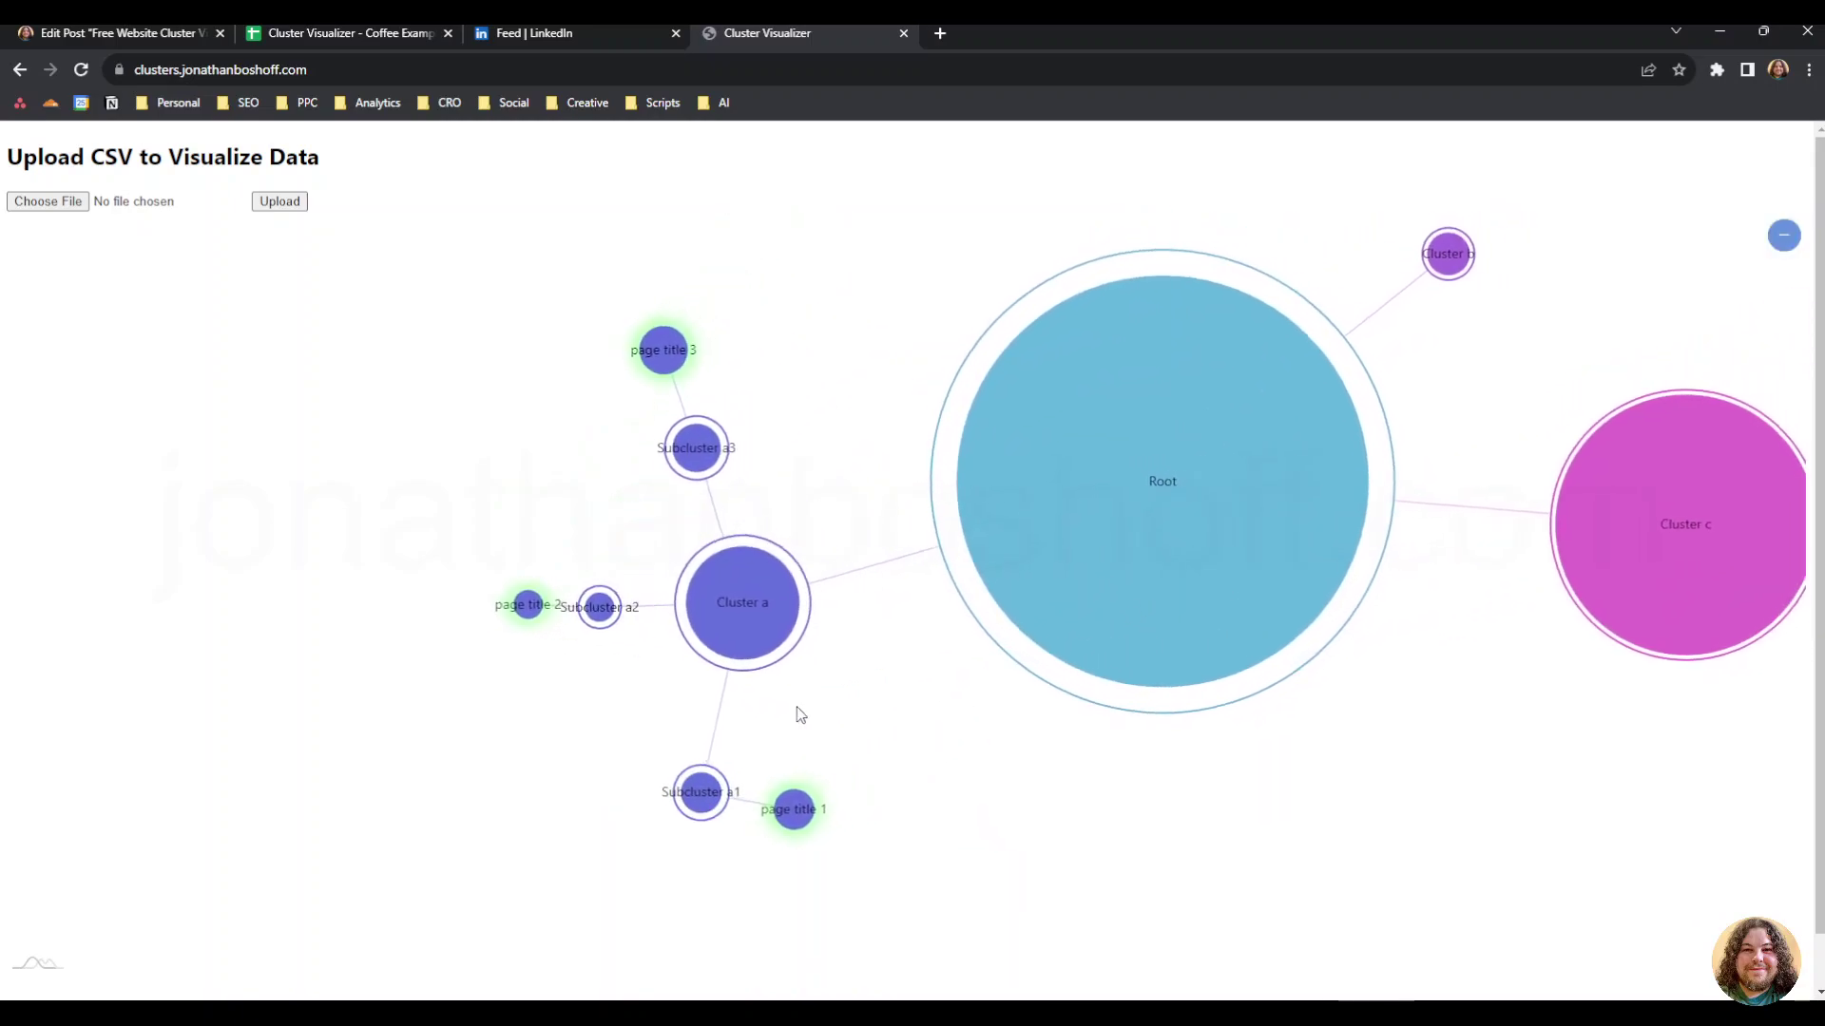
pyautogui.moveTo(1140, 534)
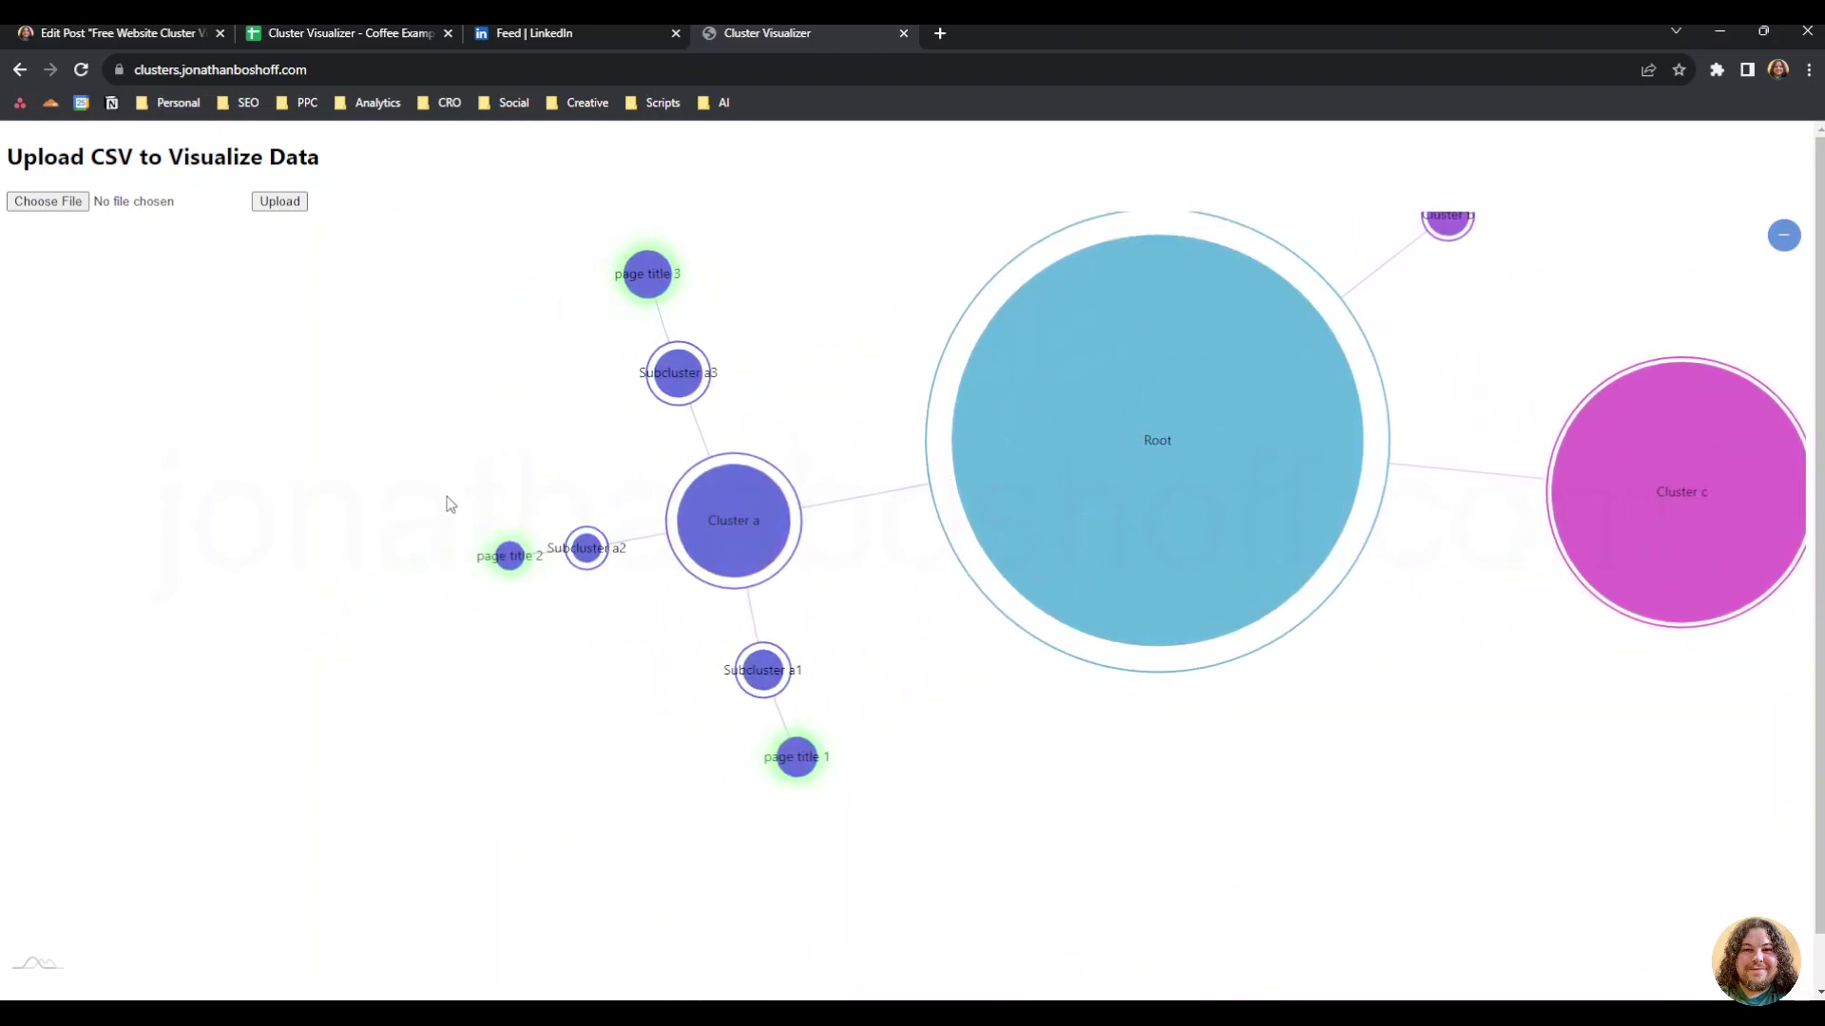
pyautogui.moveTo(719, 599)
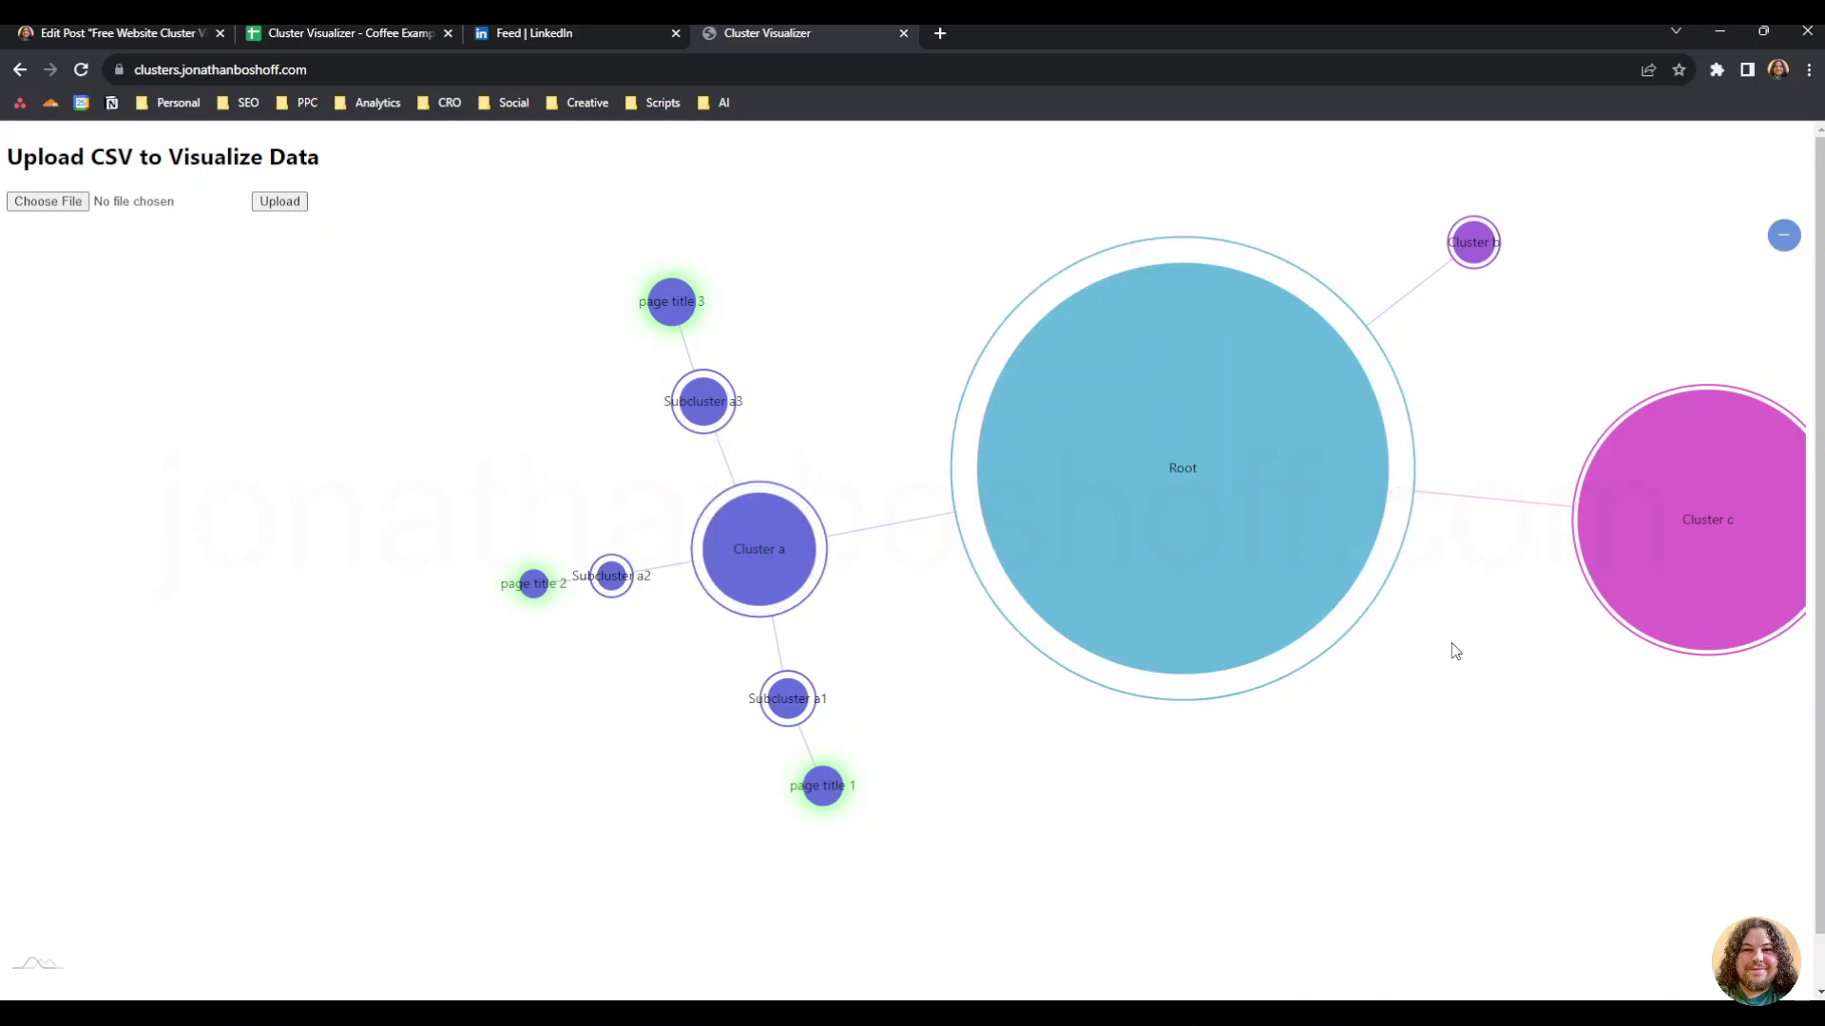
pyautogui.click(1226, 529)
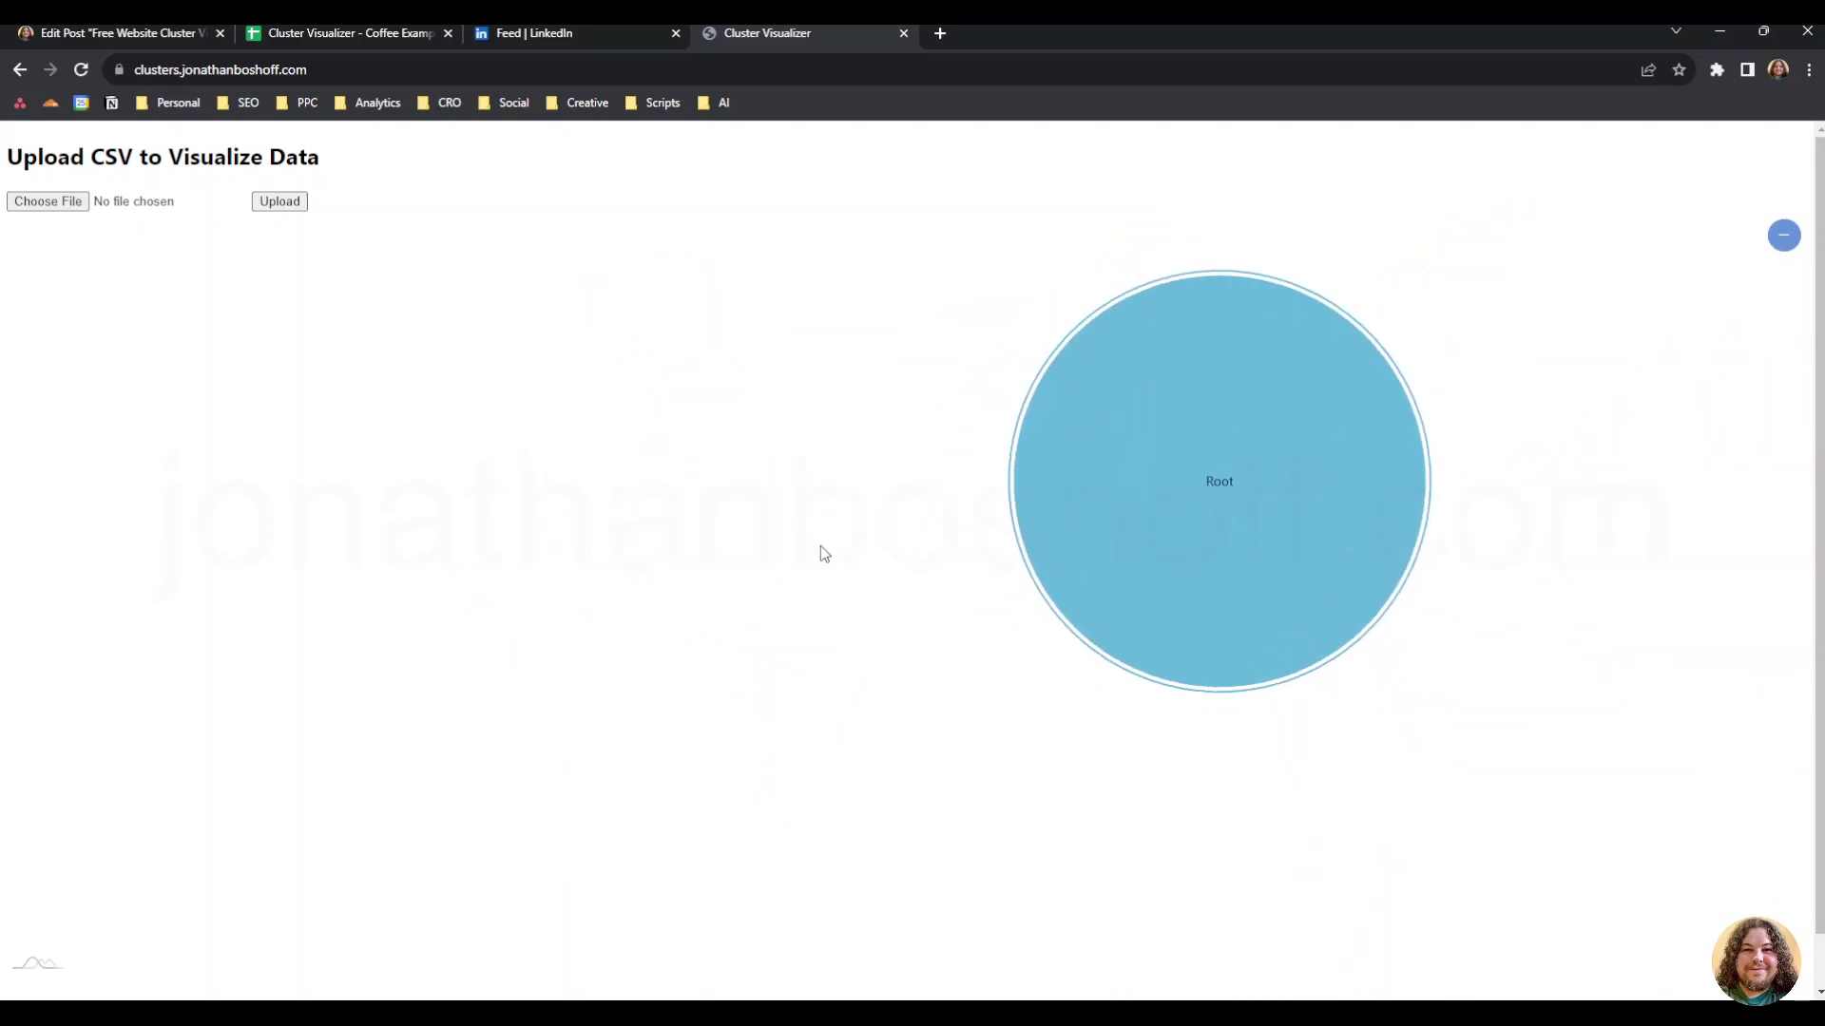
pyautogui.click(1224, 538)
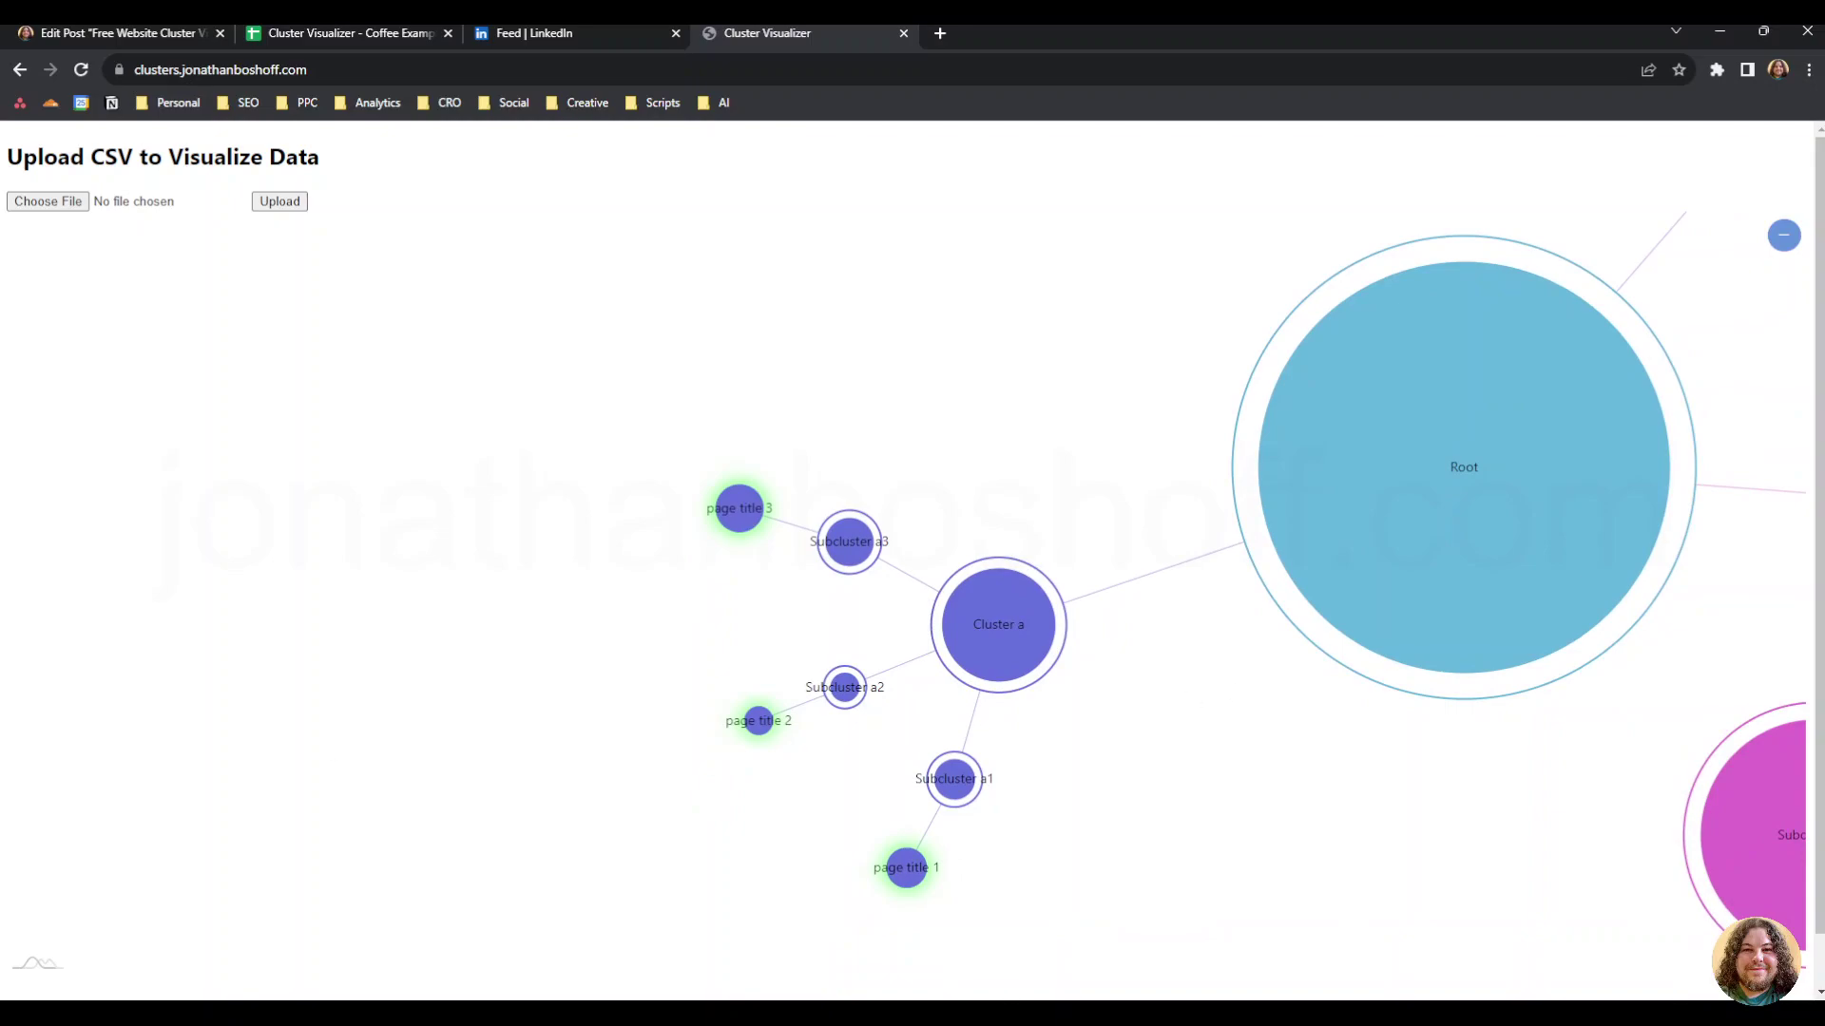
pyautogui.moveTo(1458, 345)
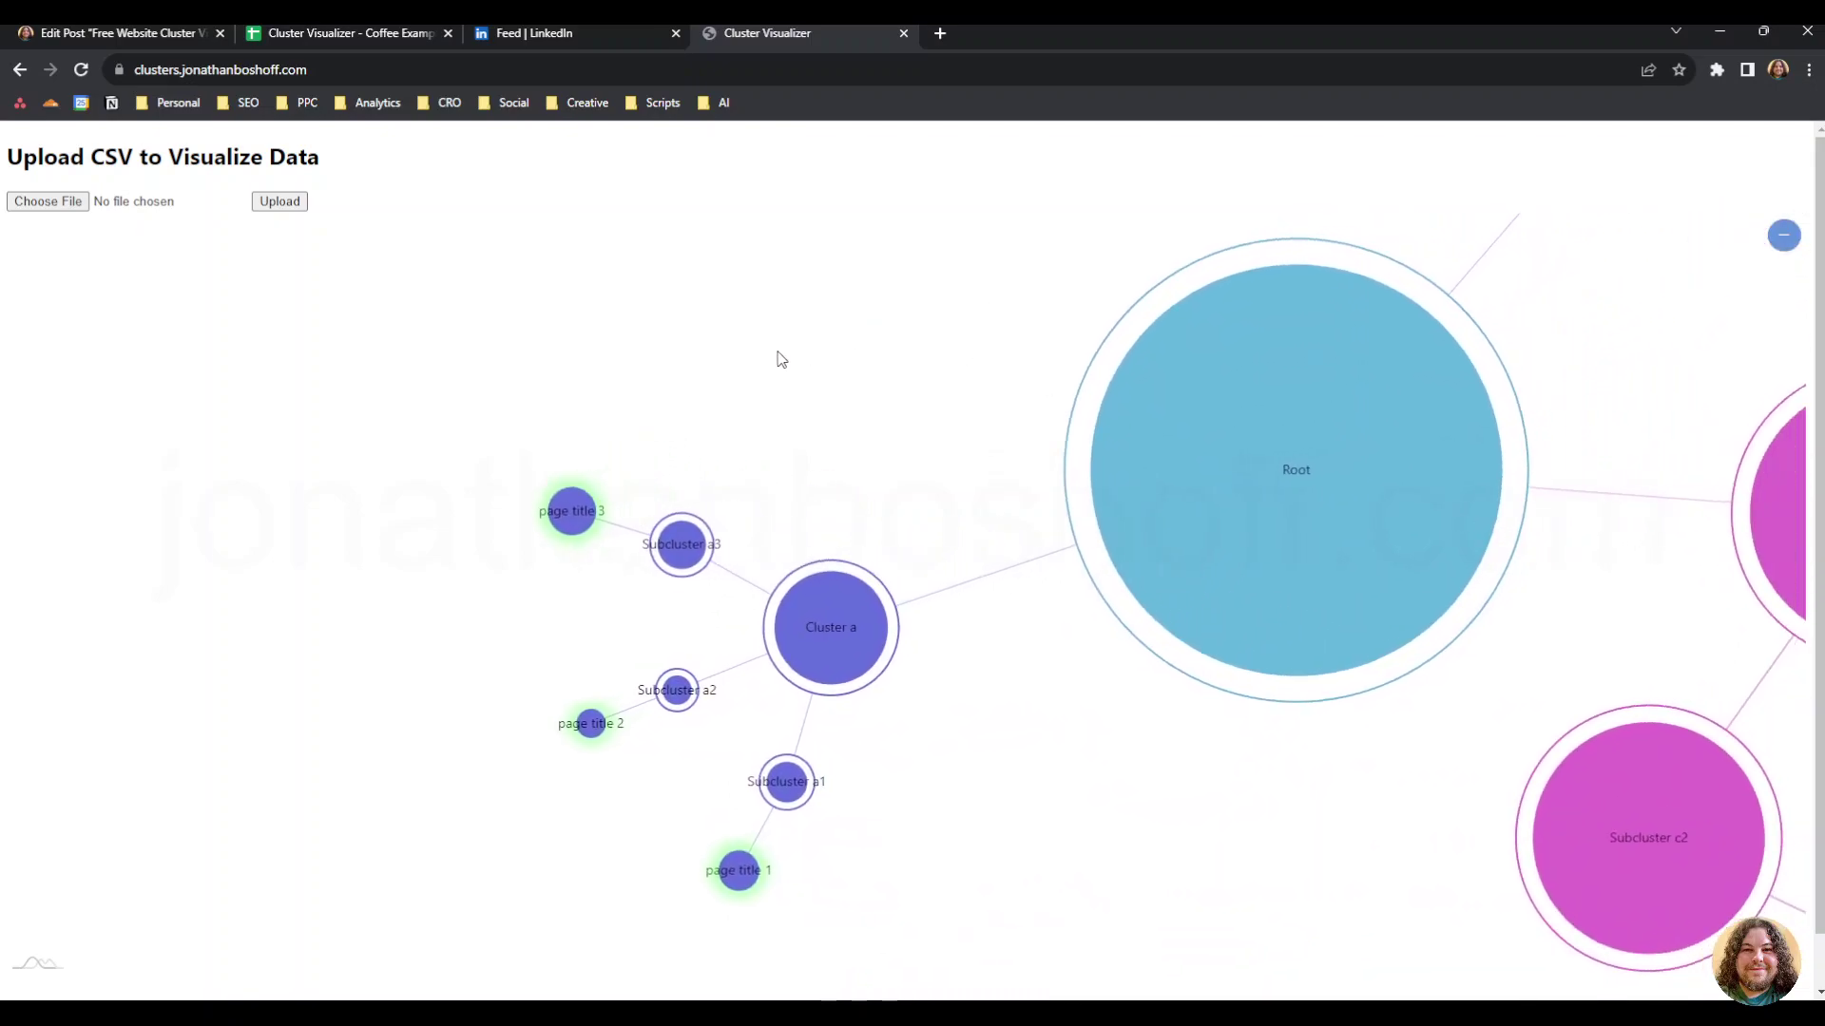
pyautogui.moveTo(824, 419); pyautogui.dragTo(753, 288)
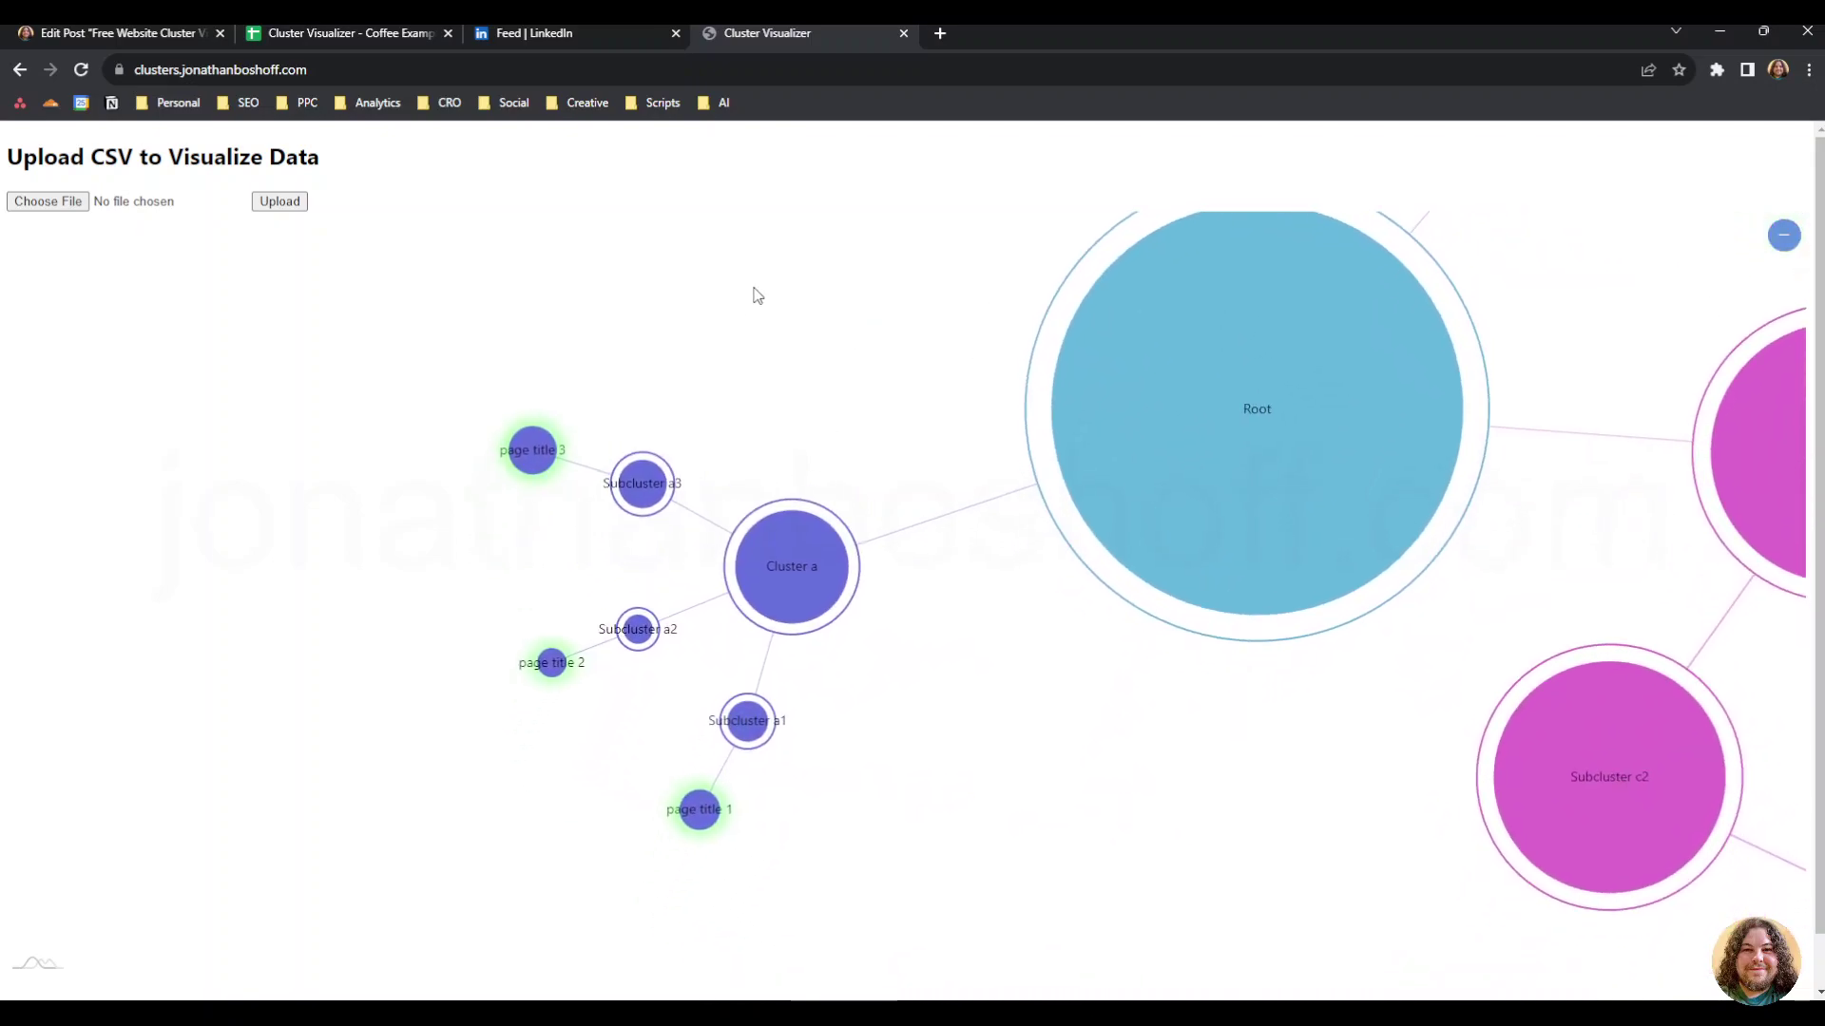
pyautogui.moveTo(913, 338); pyautogui.dragTo(855, 378)
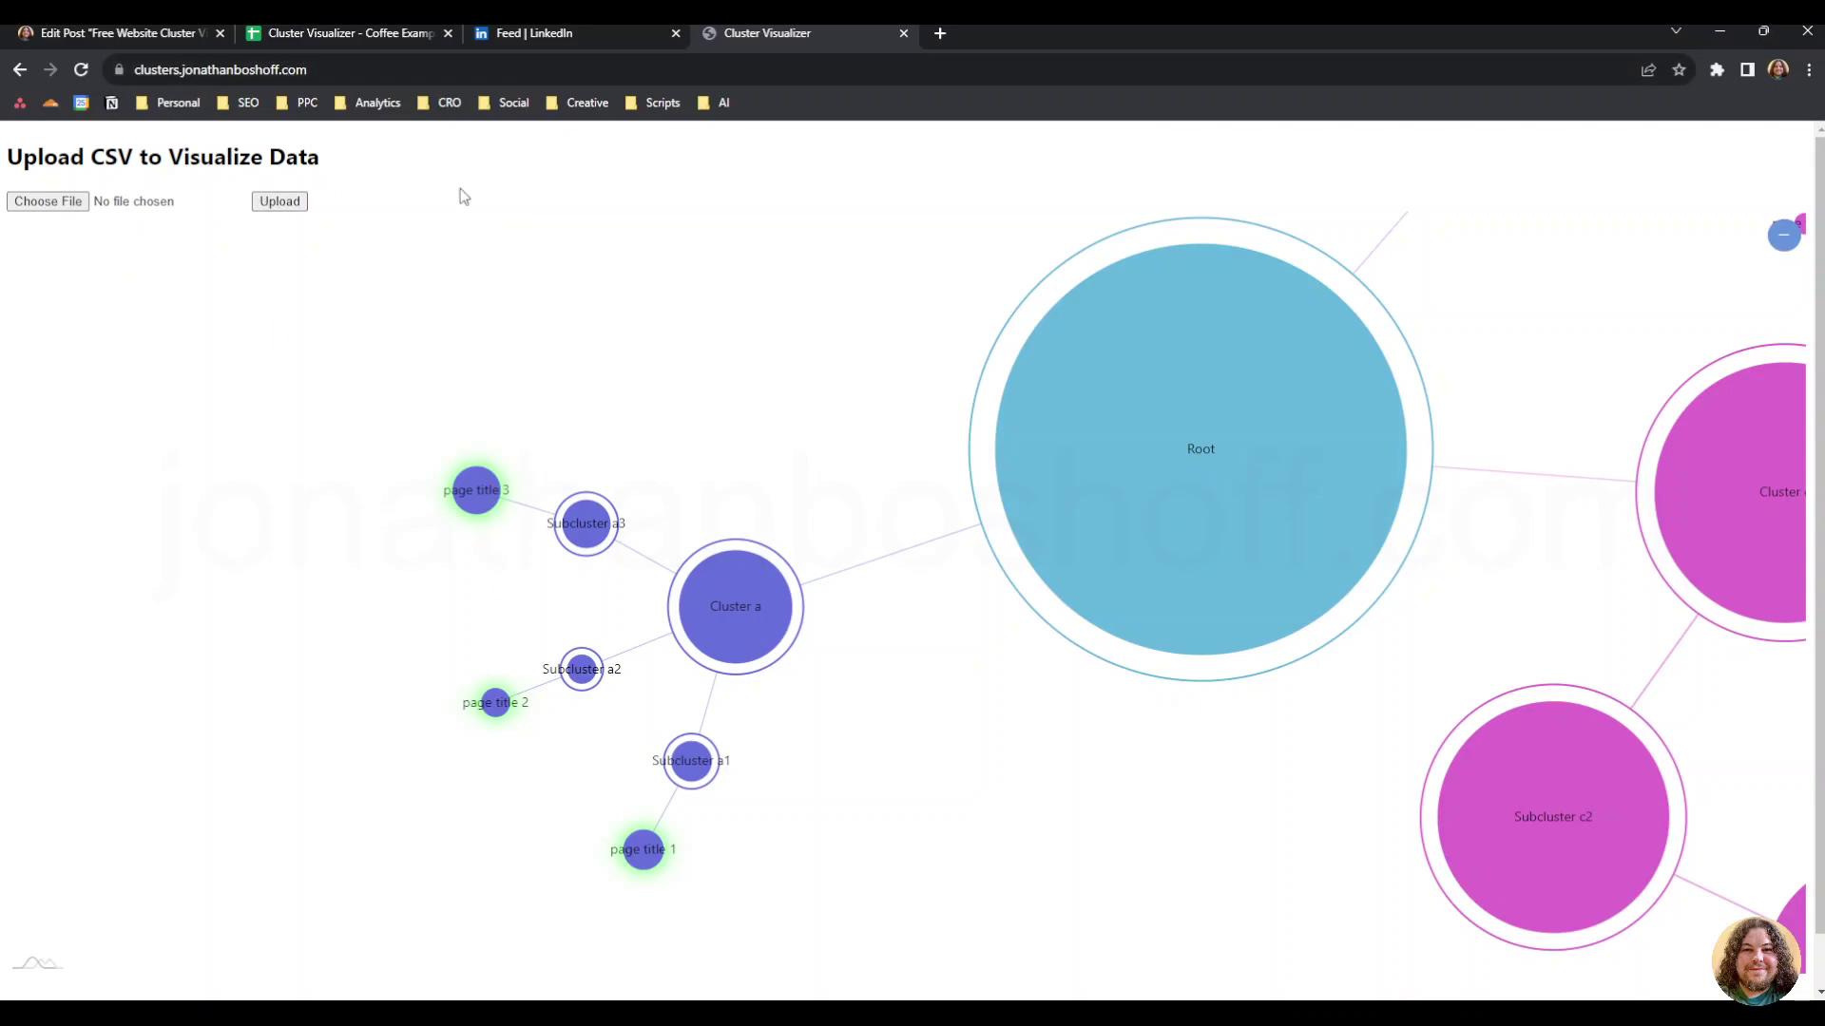
# Step: Upload the coffee data CSV file to visualize its clusters
pyautogui.click(60, 208)
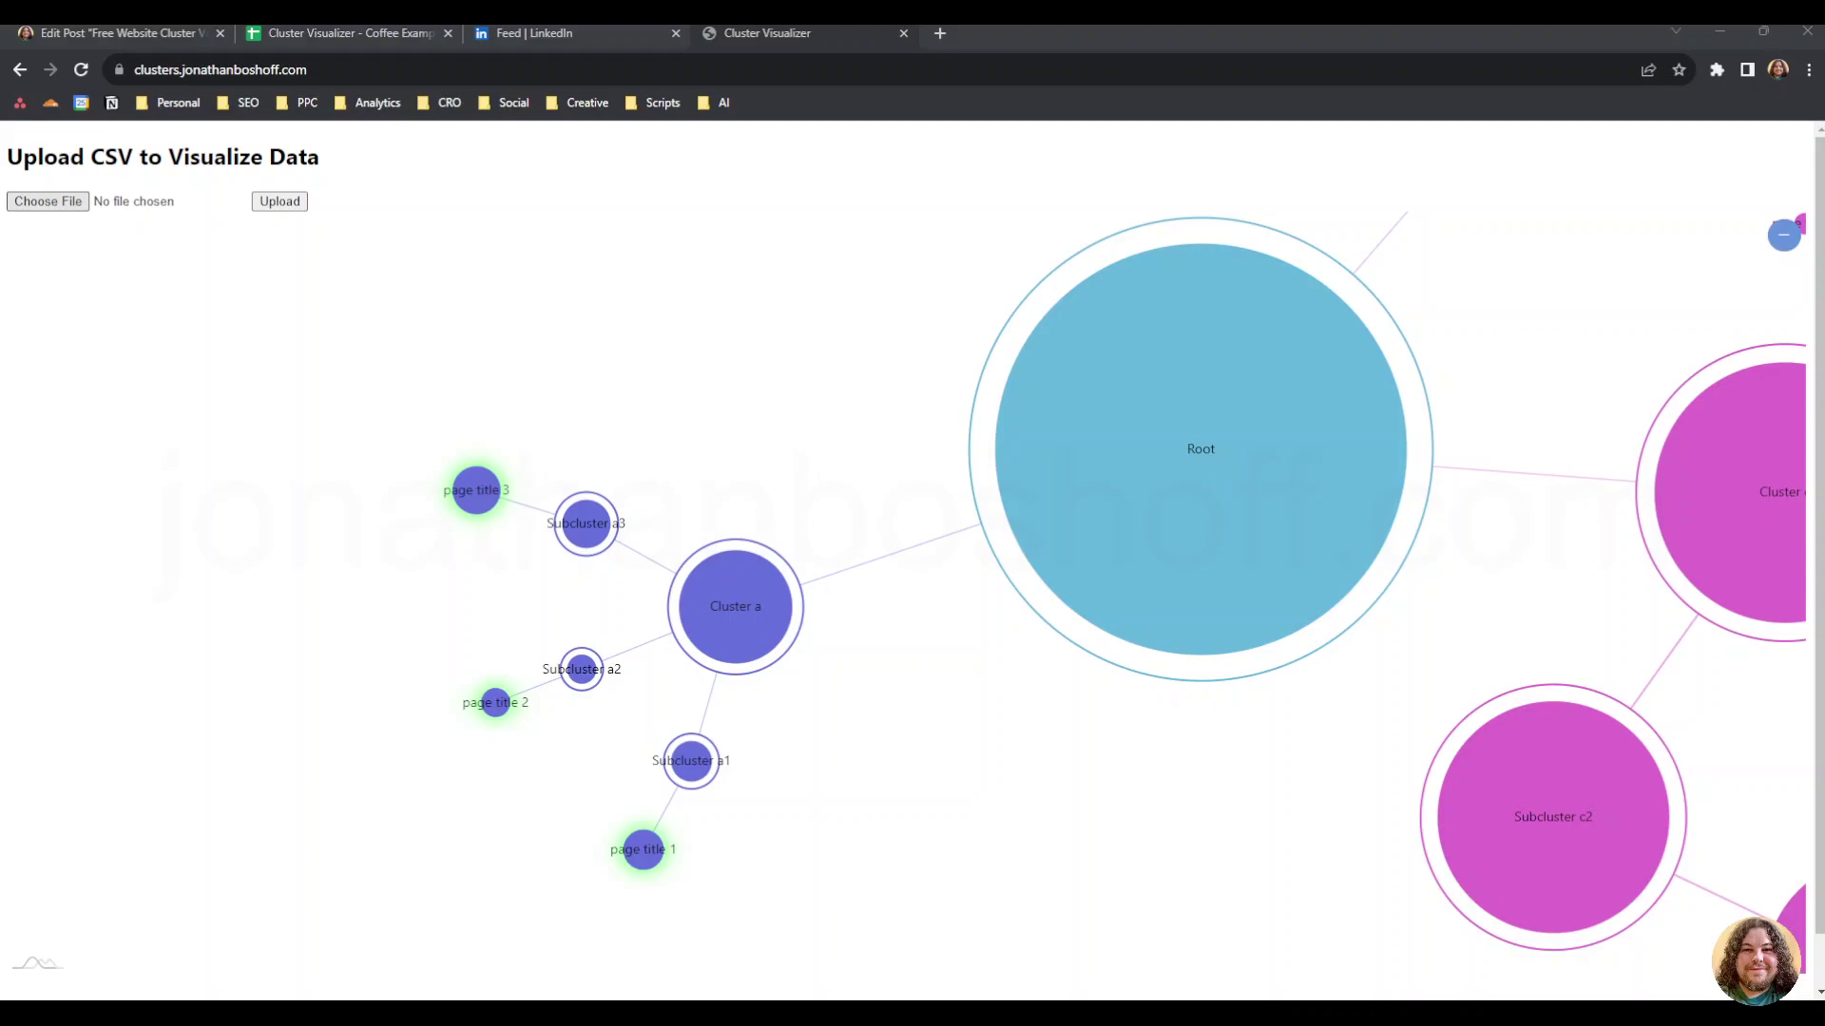
pyautogui.press('Return')
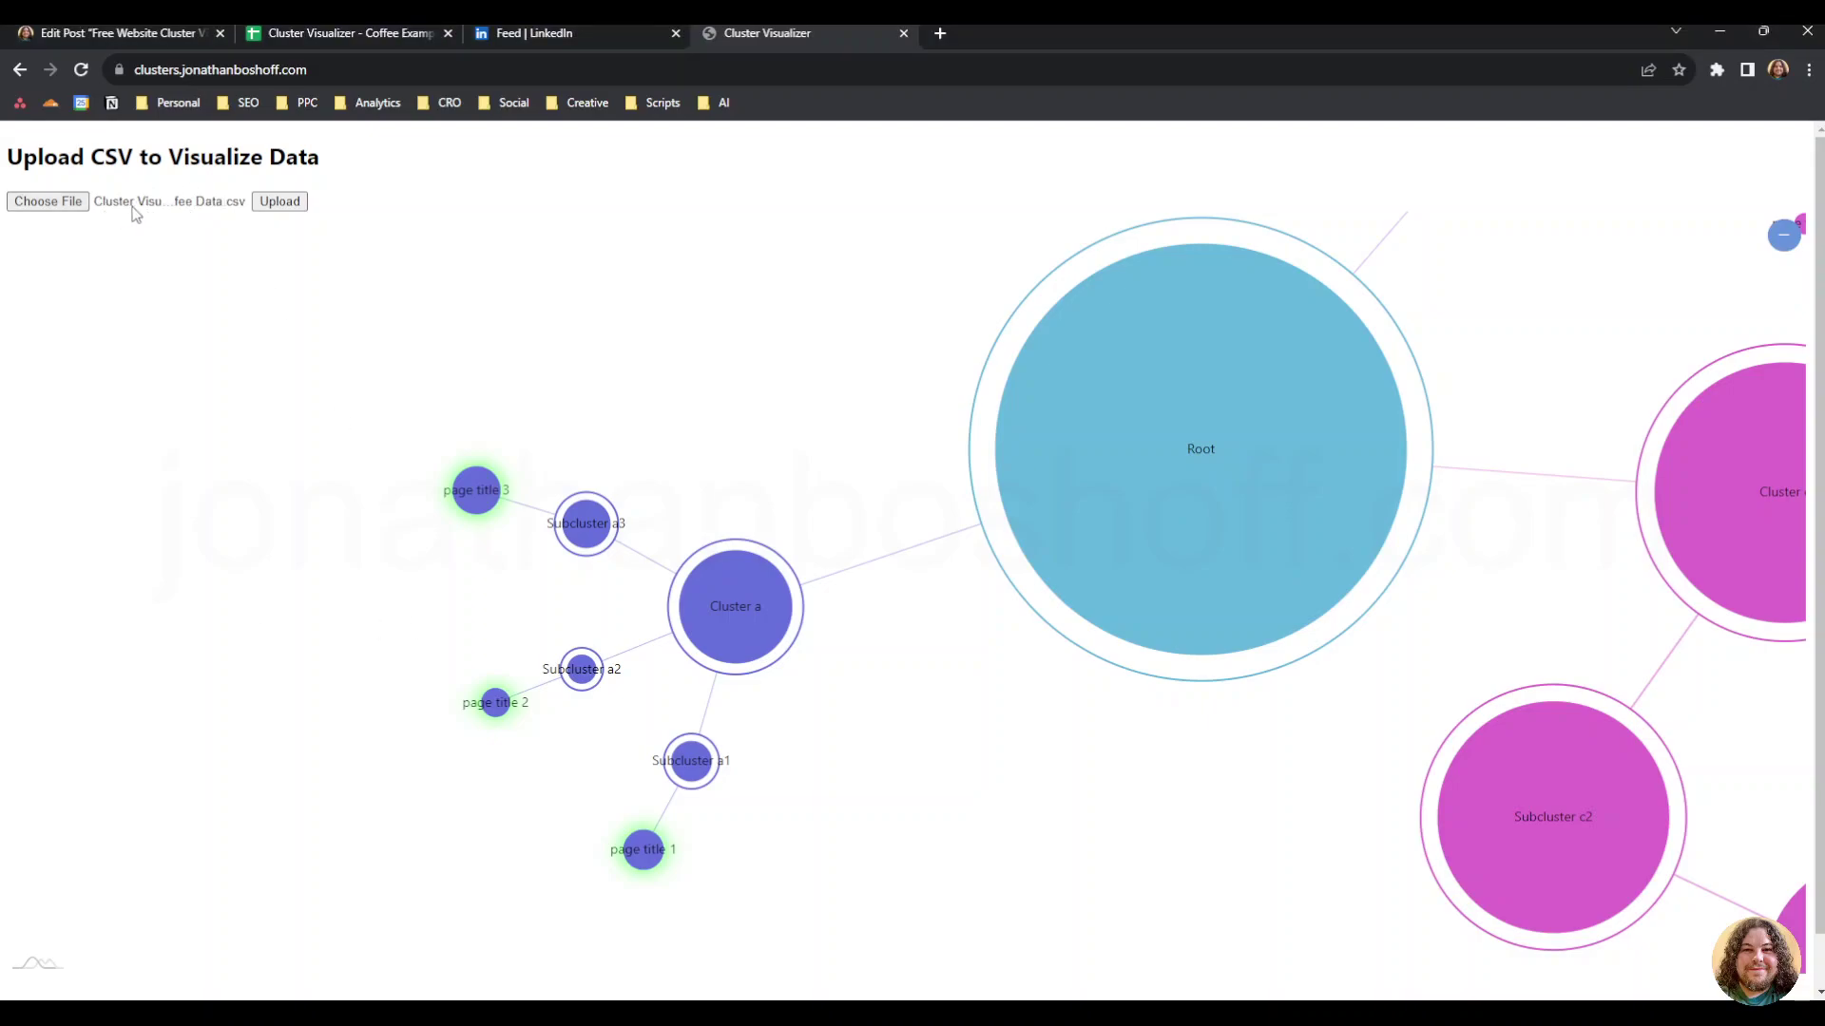
pyautogui.click(276, 207)
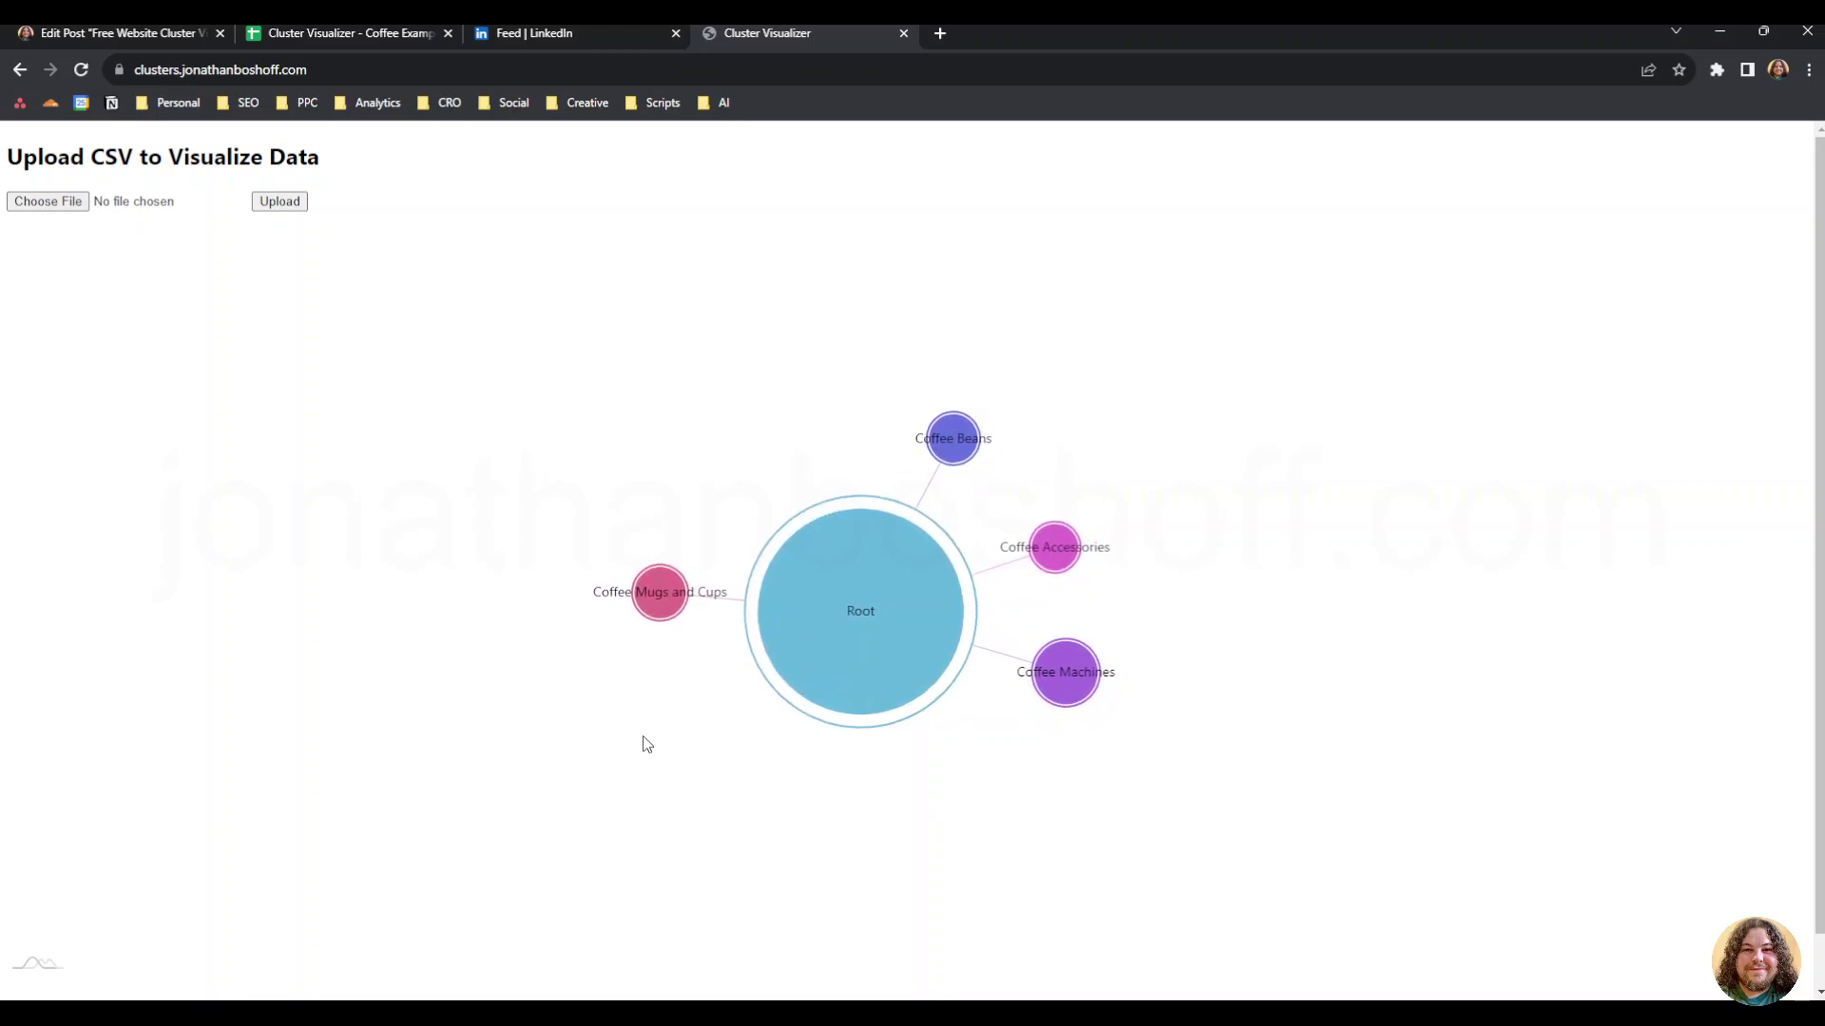
# Step: Expand the Coffee Mugs and Cups cluster to show its subclusters and pages
pyautogui.moveTo(824, 671)
pyautogui.moveTo(798, 624)
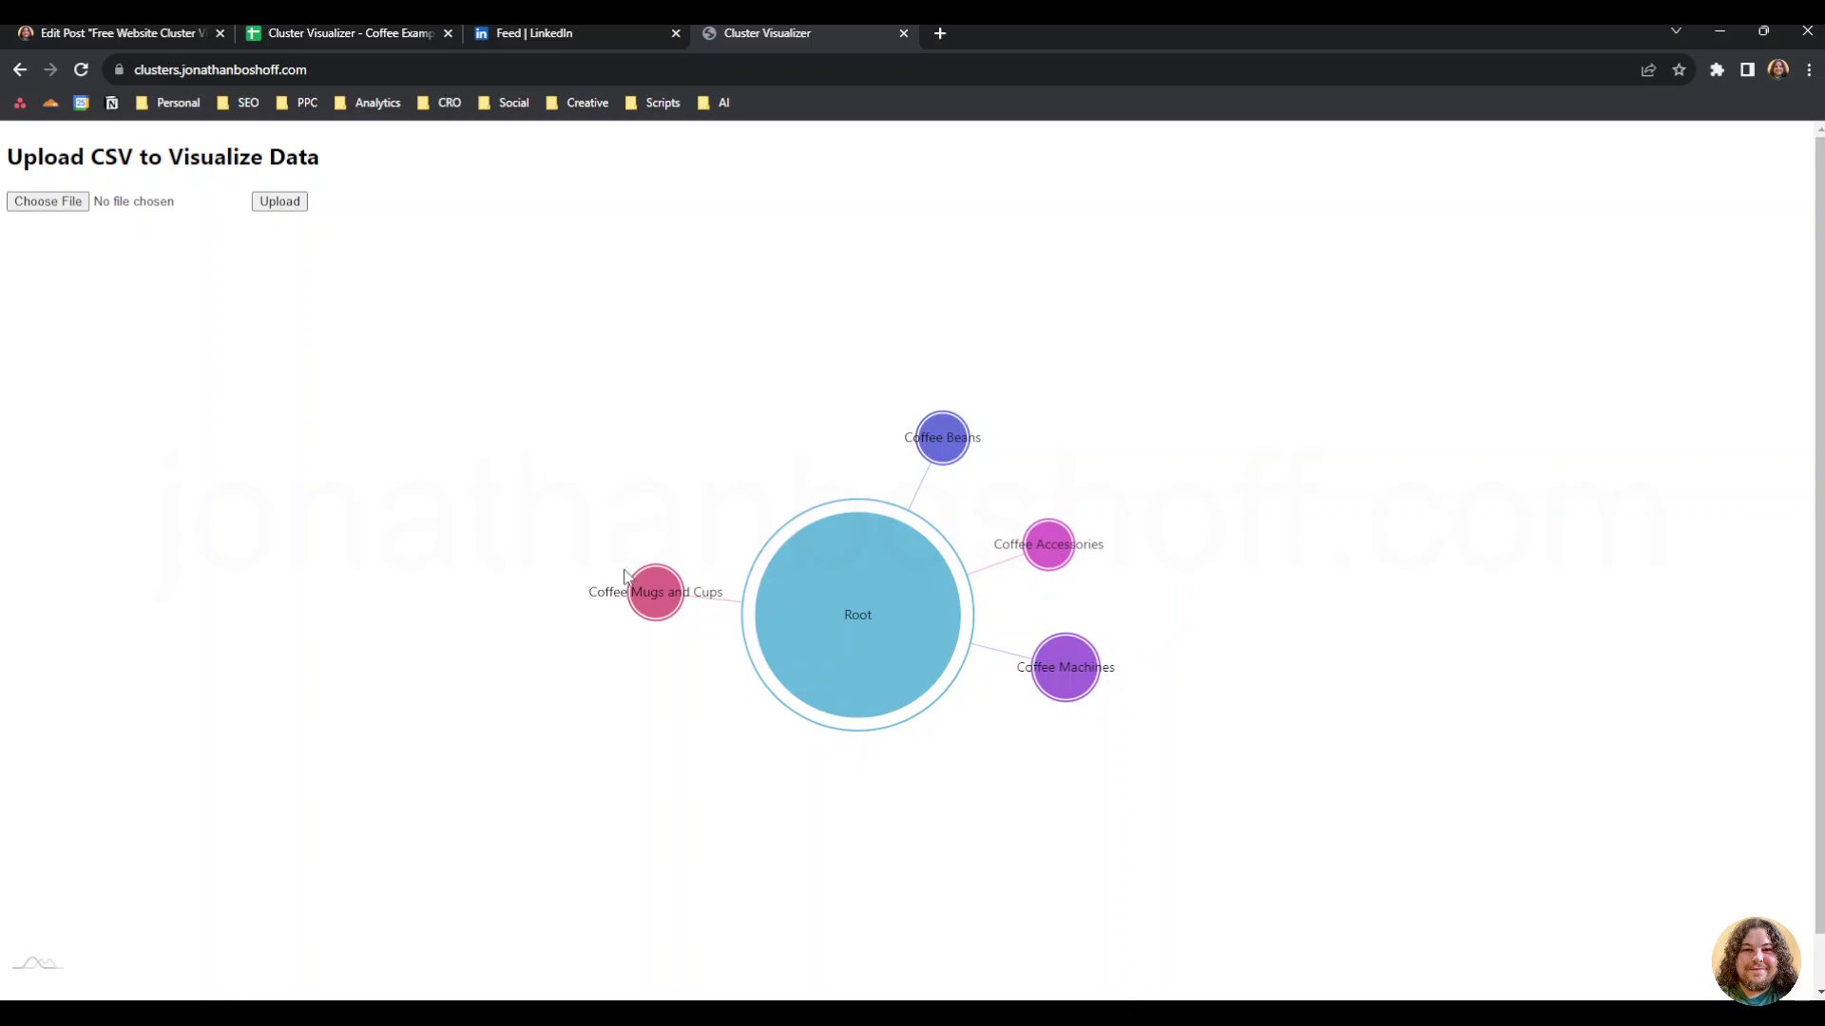
pyautogui.scroll(2, 622, 409)
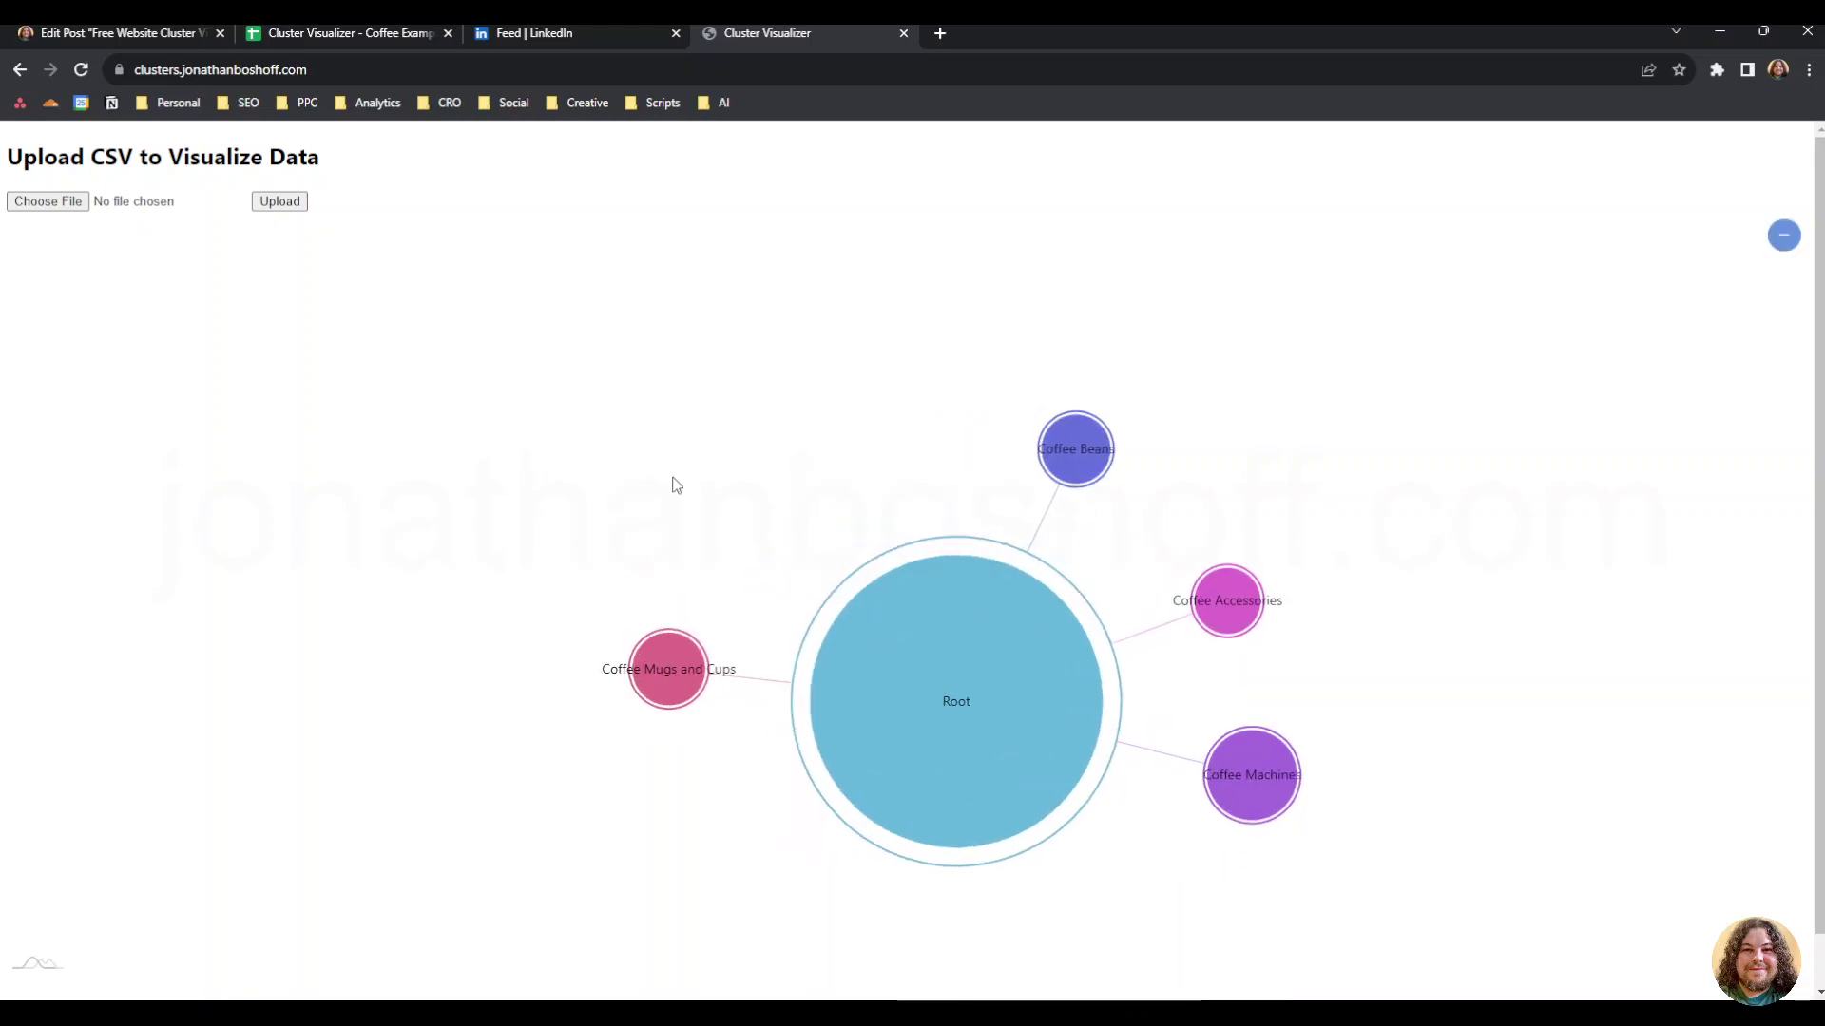
pyautogui.scroll(5, 666, 470)
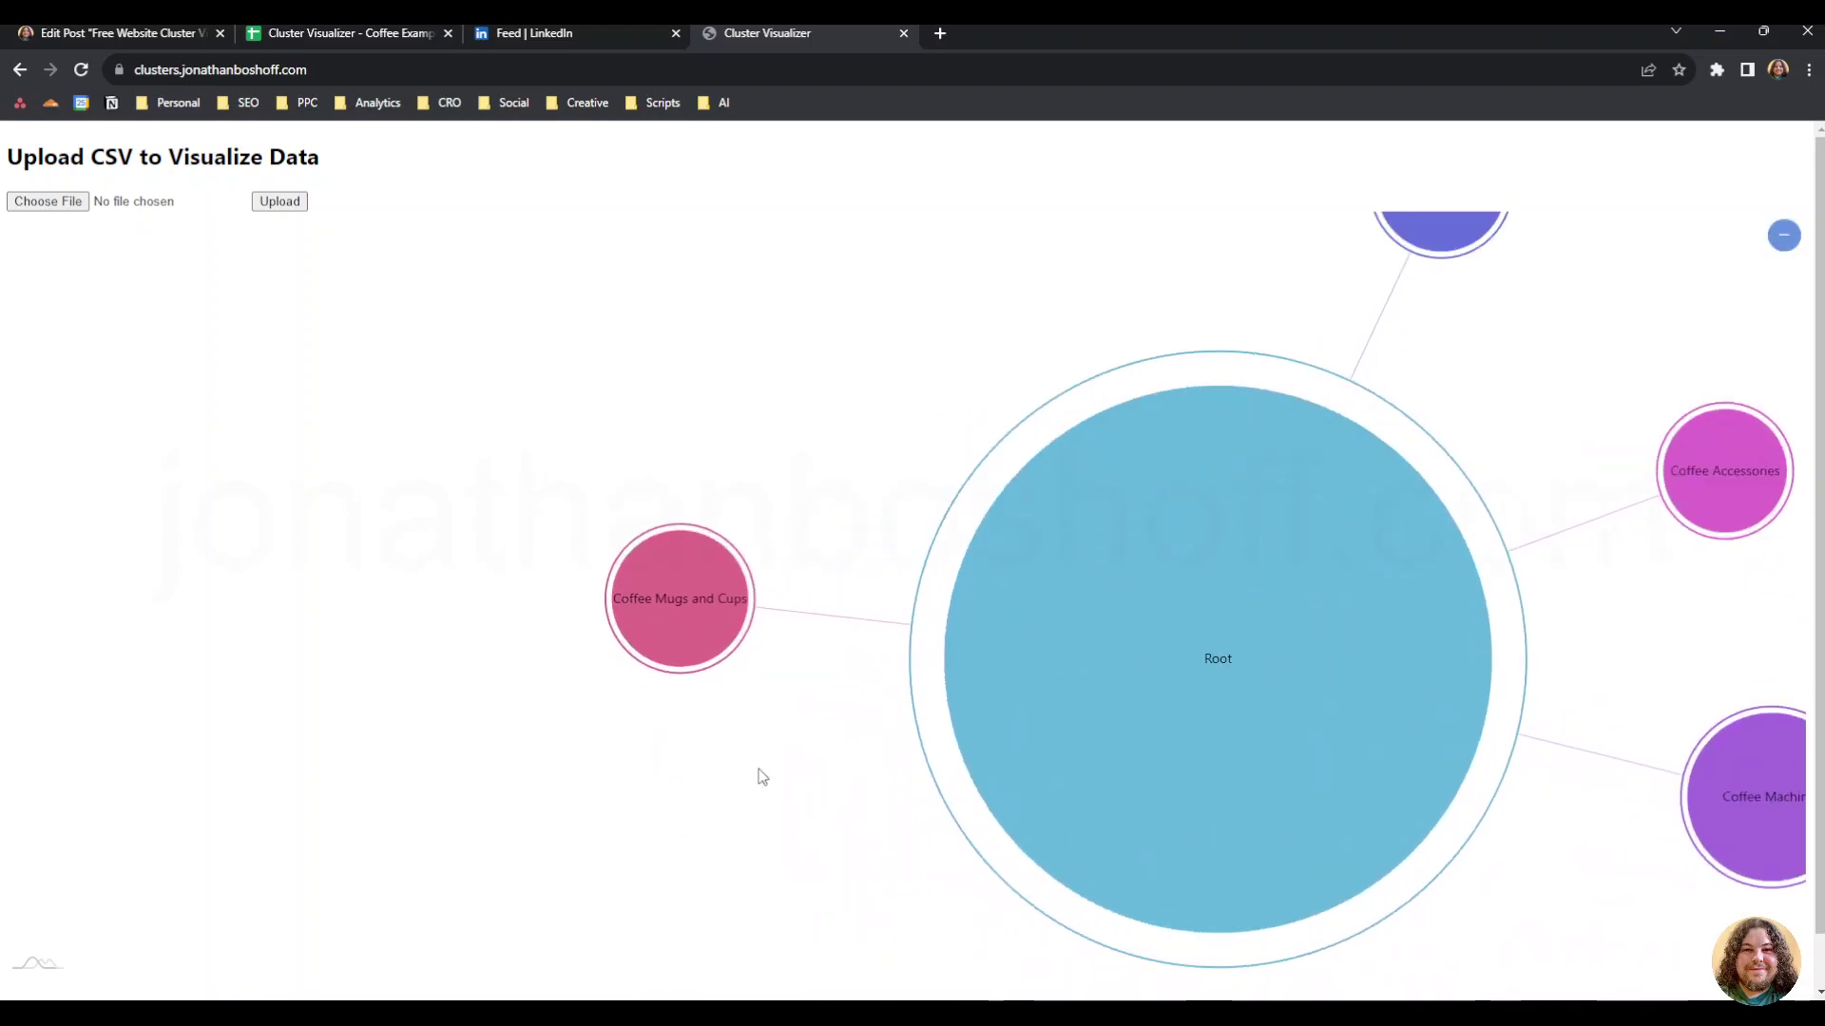
pyautogui.scroll(3, 762, 785)
pyautogui.moveTo(614, 522)
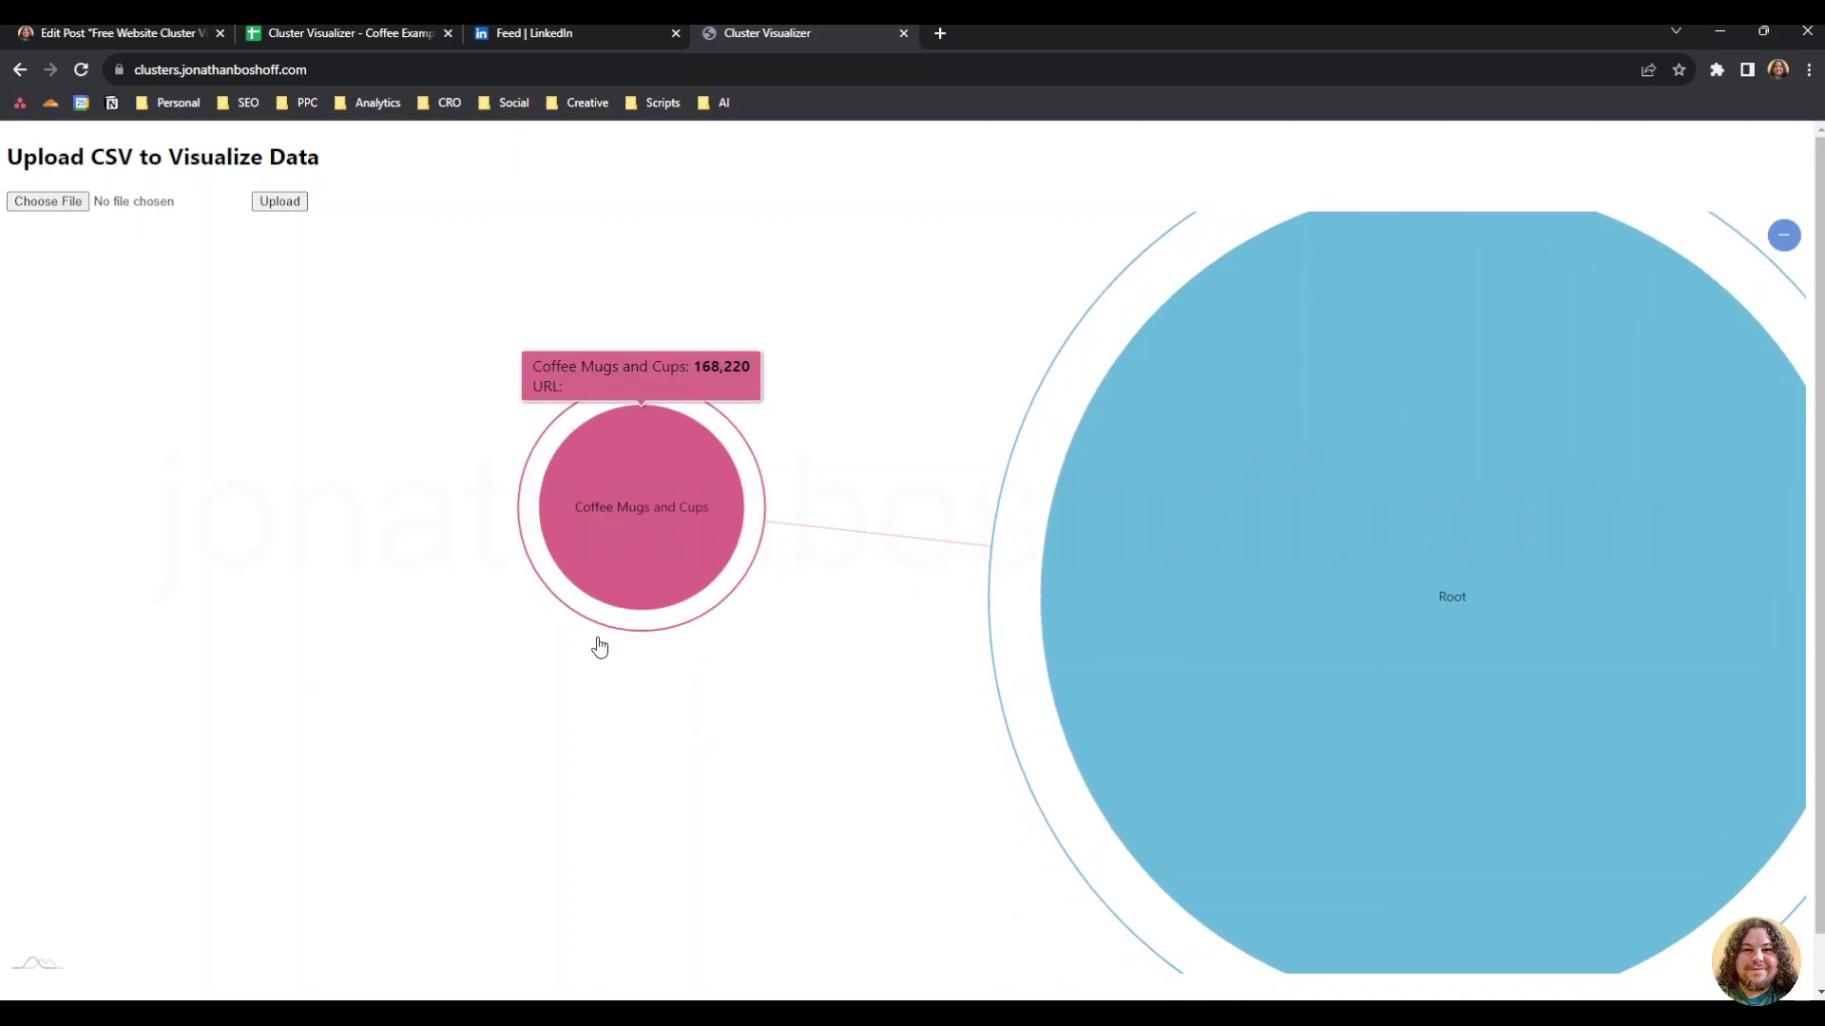
pyautogui.click(650, 520)
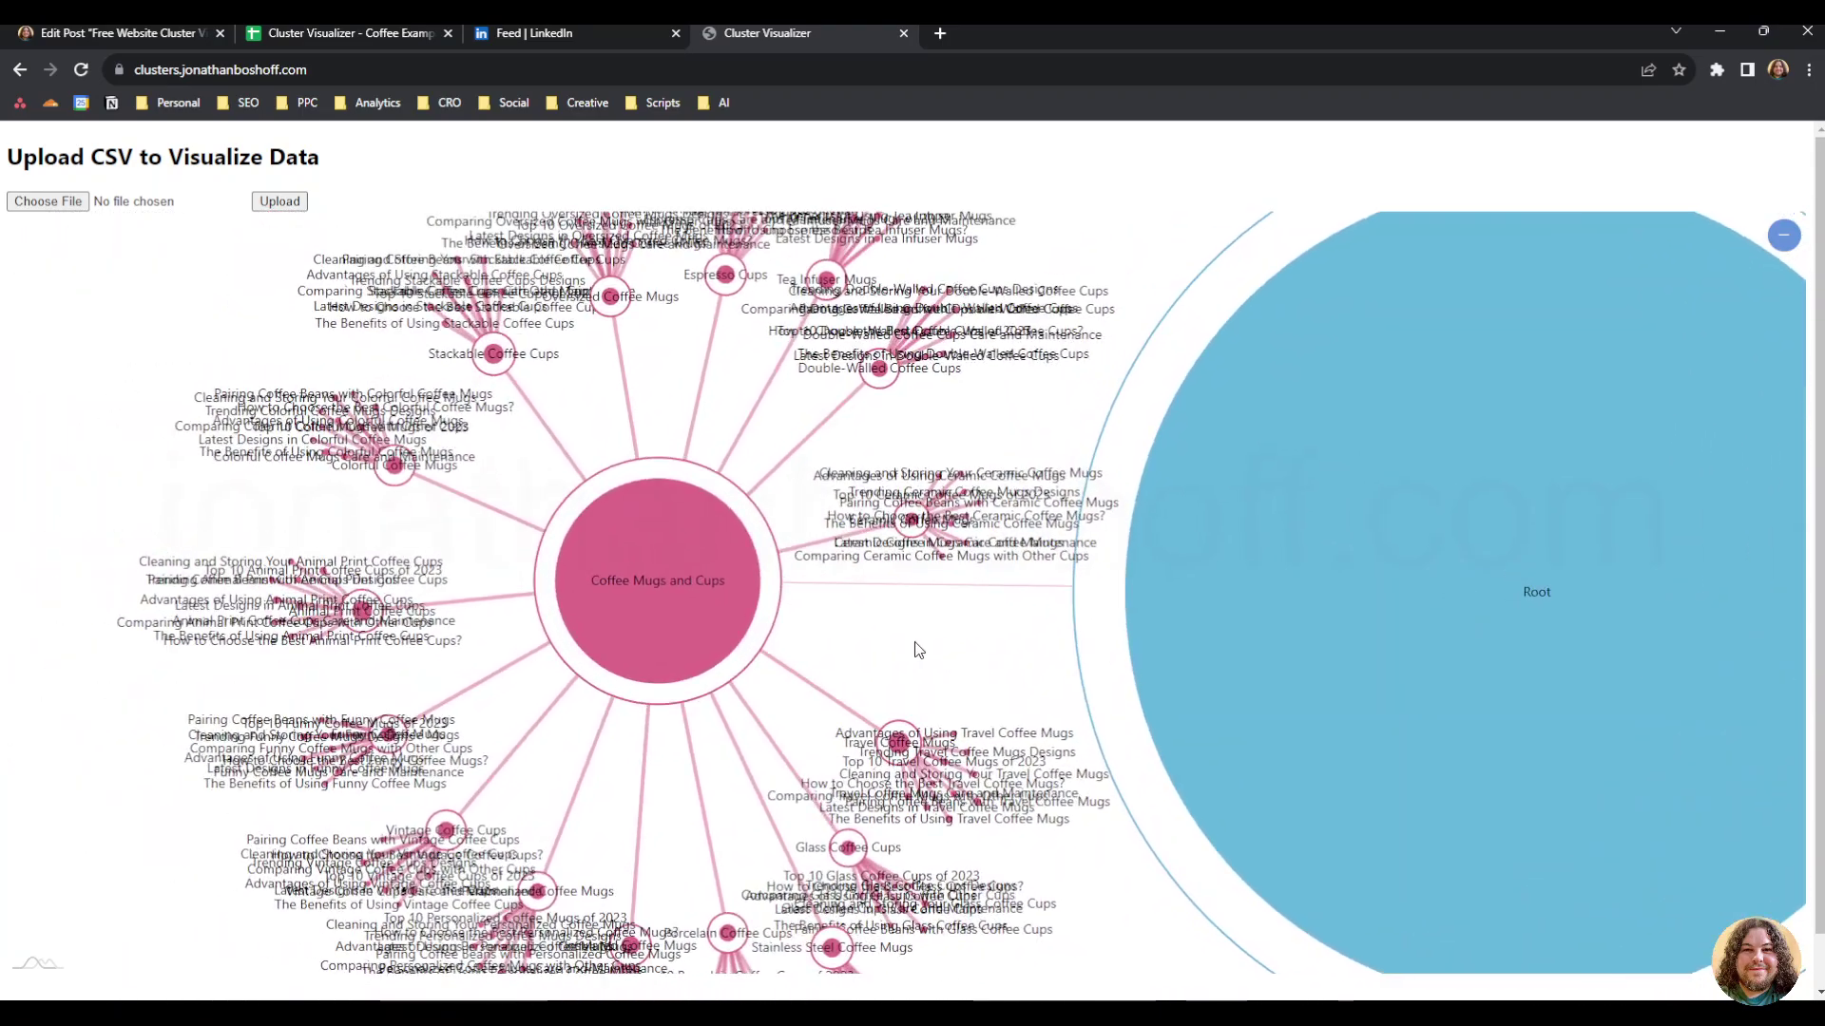
# Step: Collapse the Ceramic Coffee Mugs, Travel Coffee Mugs, Glass Coffee Cups, Stainless Steel Coffee Mugs and Porcelain Coffee Cups subclusters
pyautogui.click(870, 505)
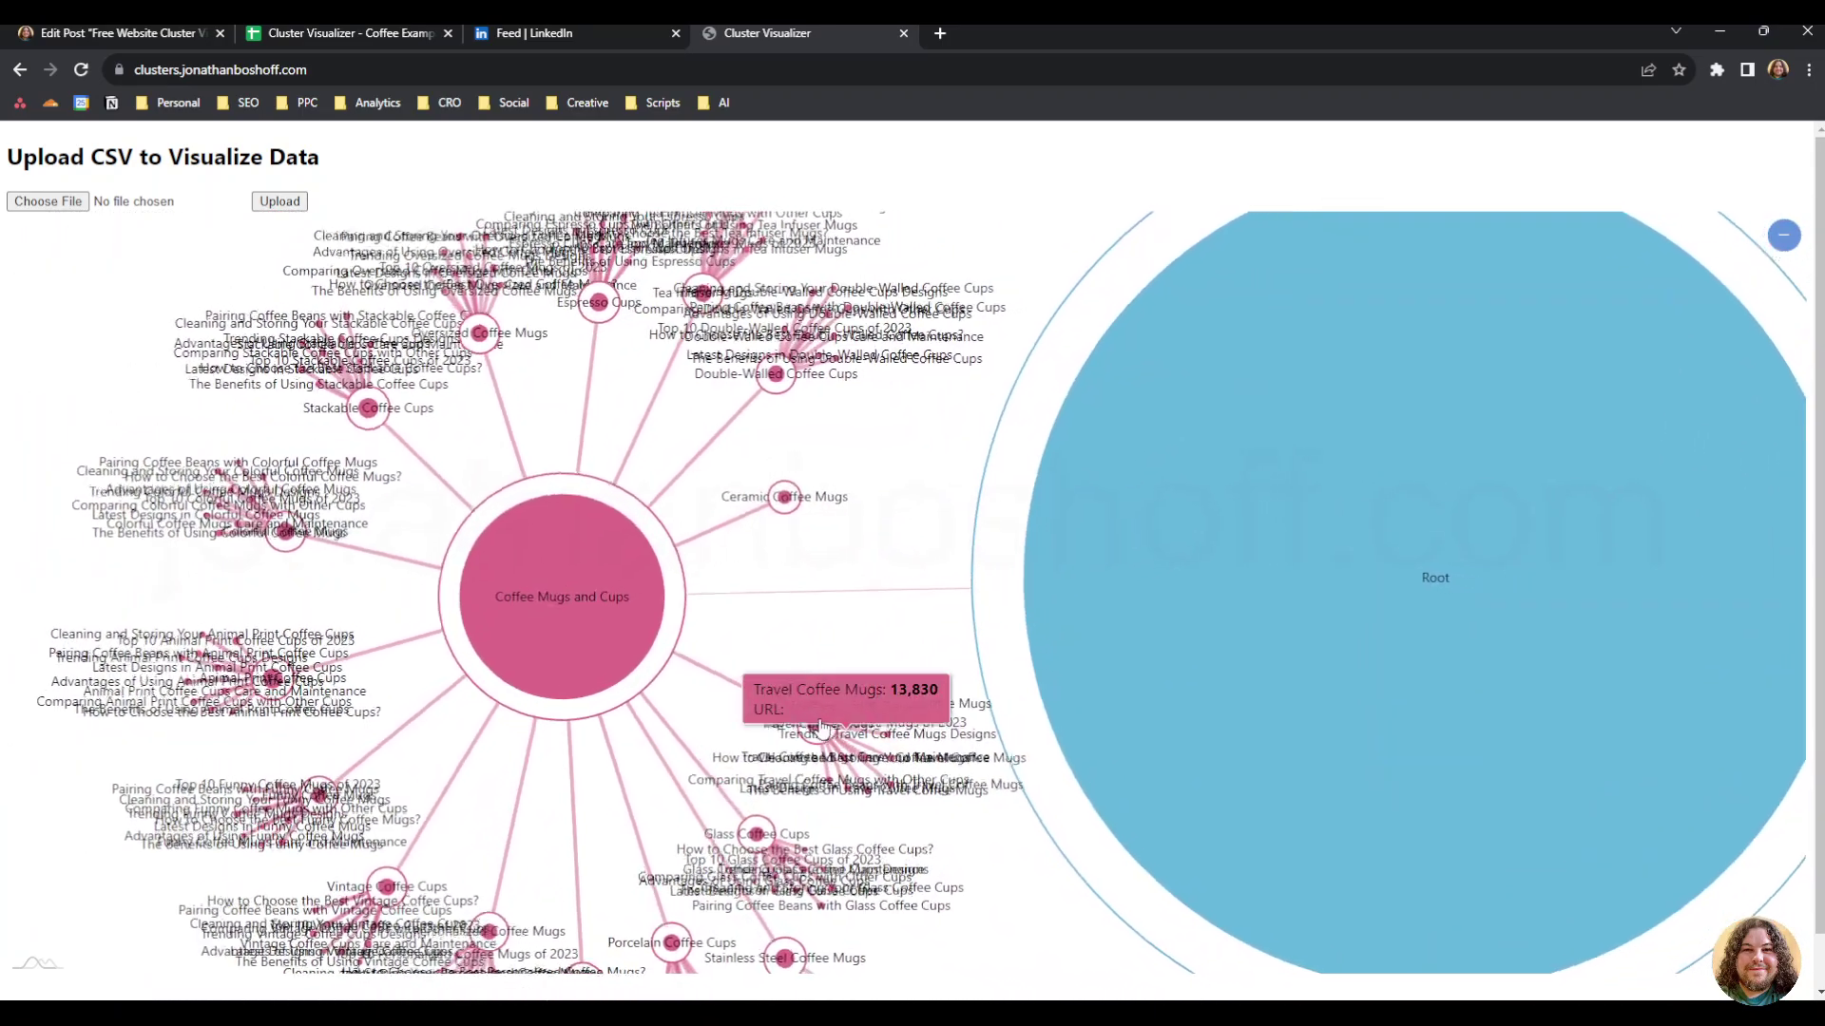
pyautogui.click(809, 719)
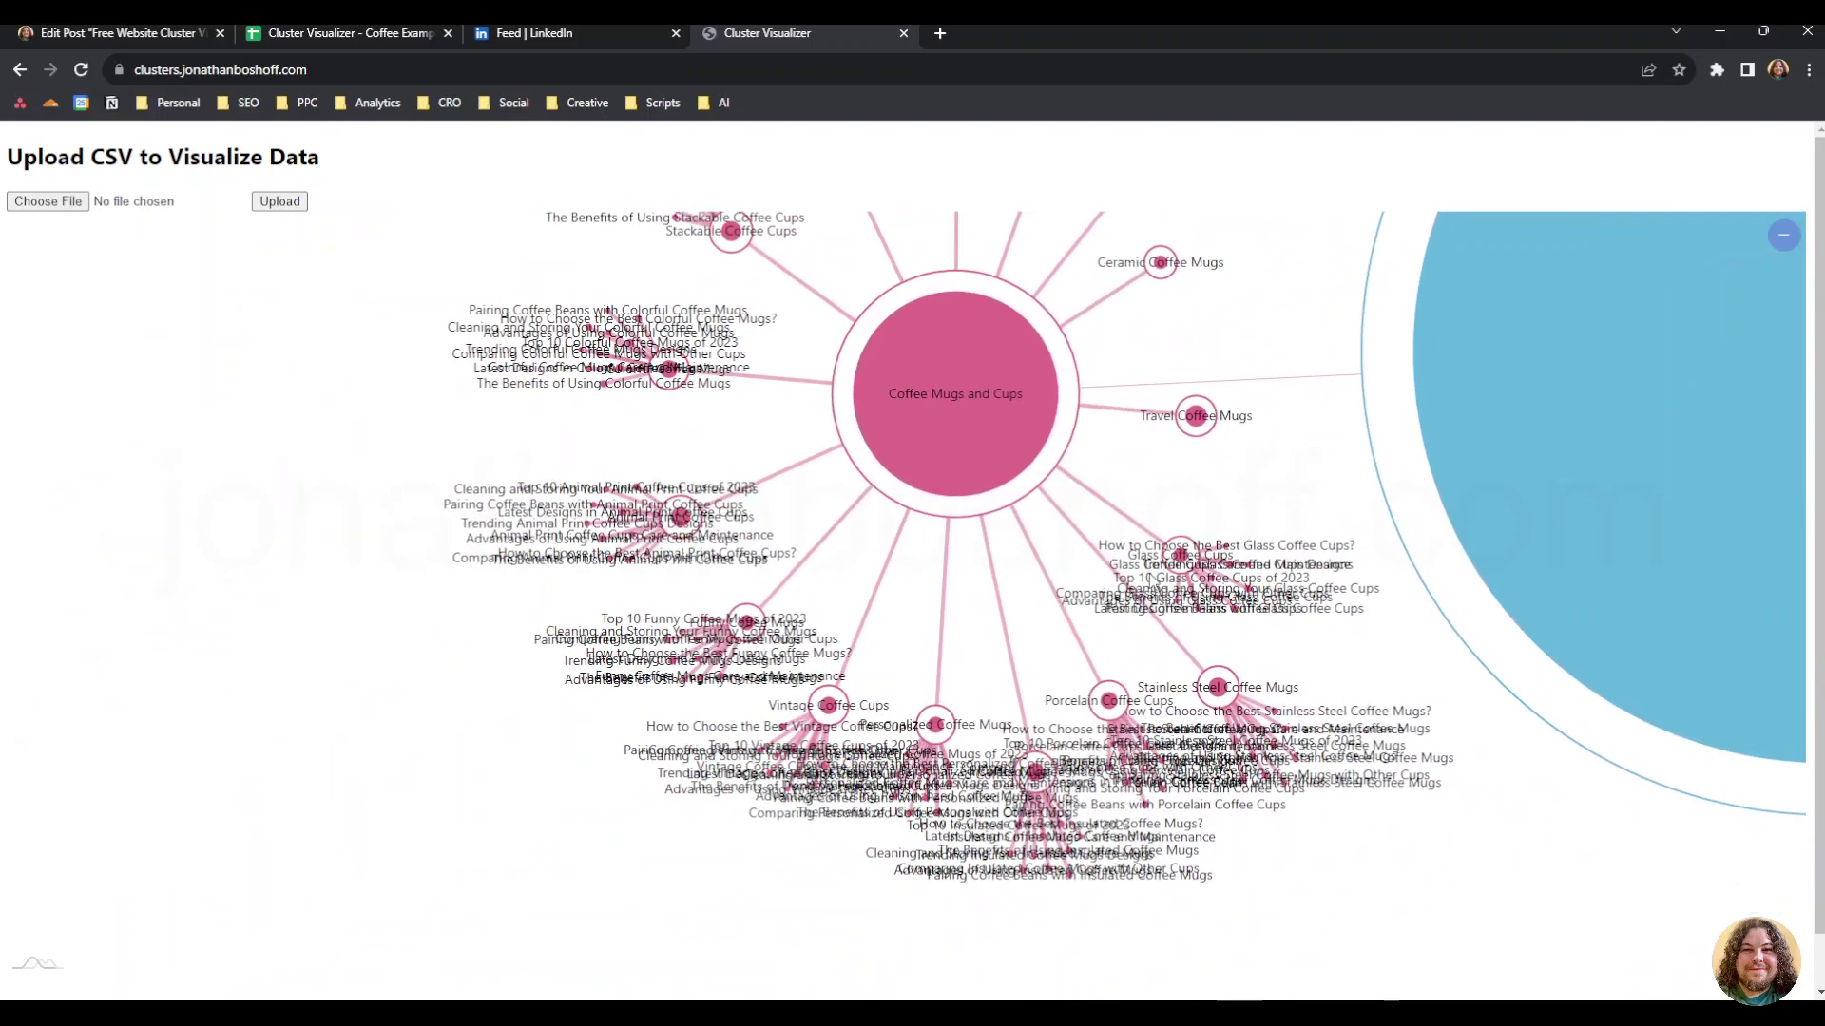
pyautogui.click(1186, 558)
pyautogui.click(1130, 608)
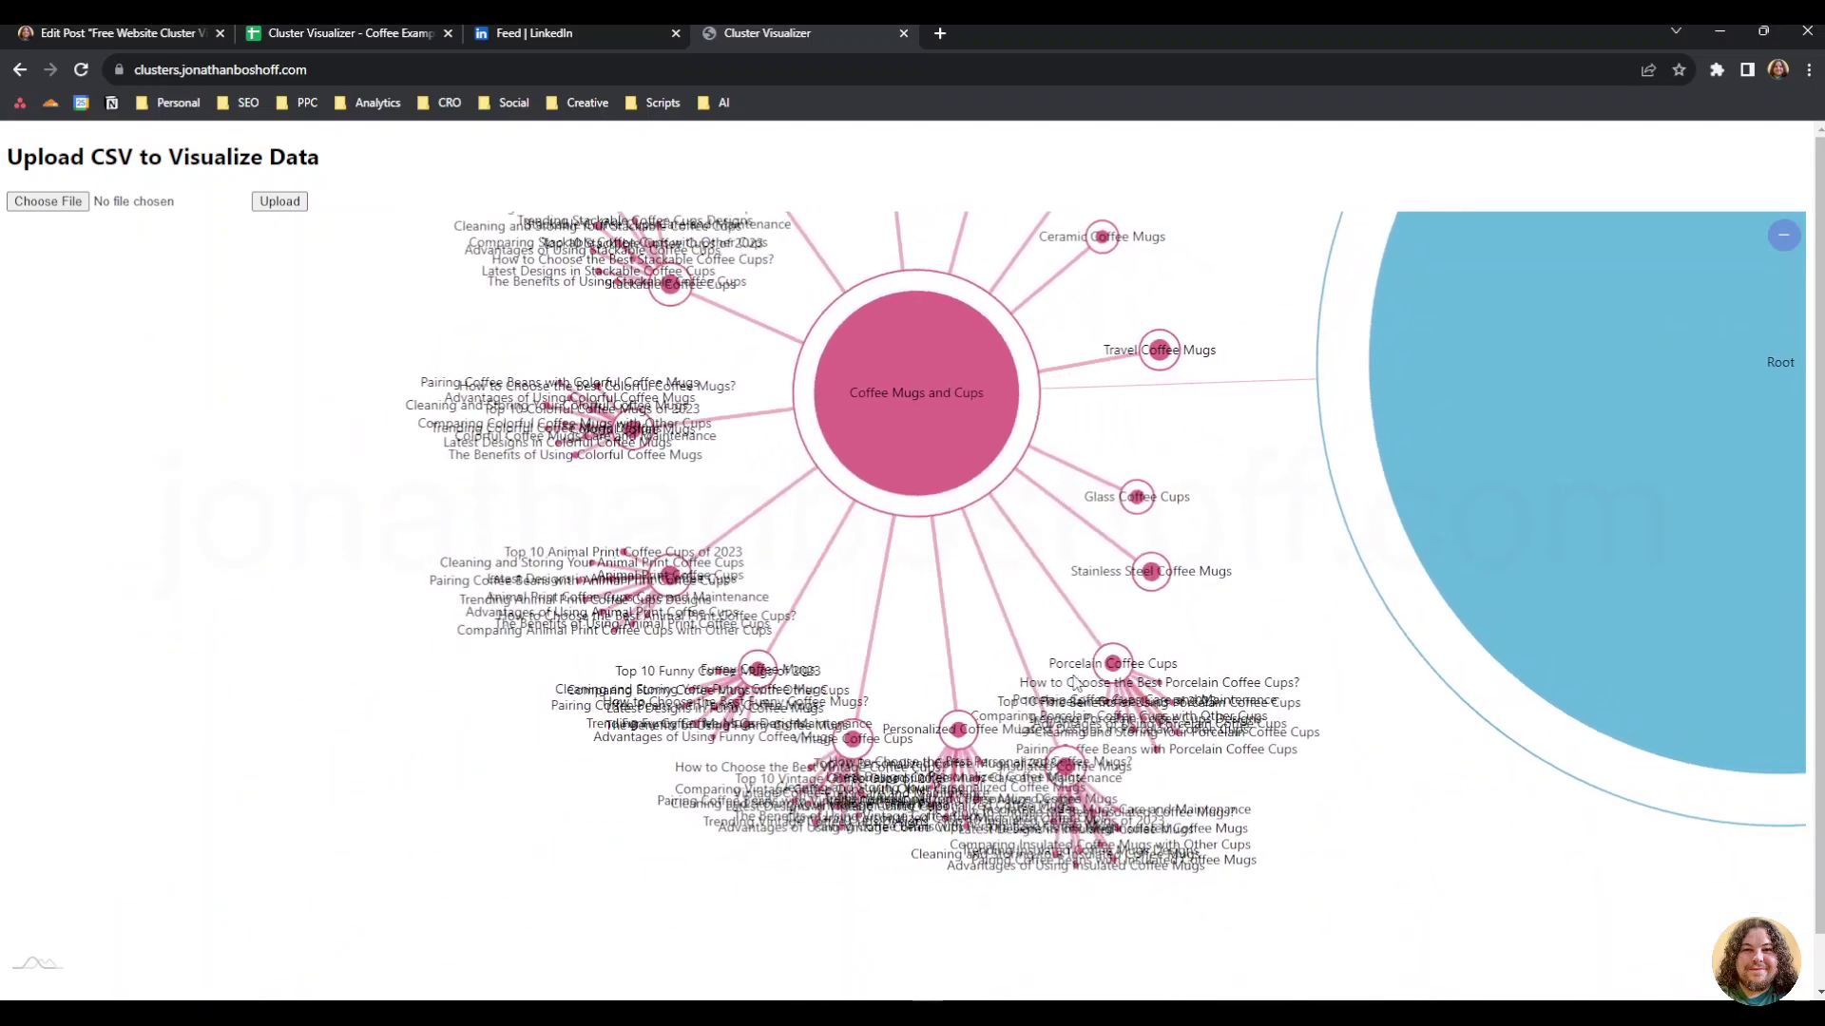
pyautogui.click(1136, 648)
# Step: Collapse the Insulated, Personalized, Vintage, Funny and Animal Print subclusters of Coffee Mugs and Cups
pyautogui.scroll(-5, 1047, 728)
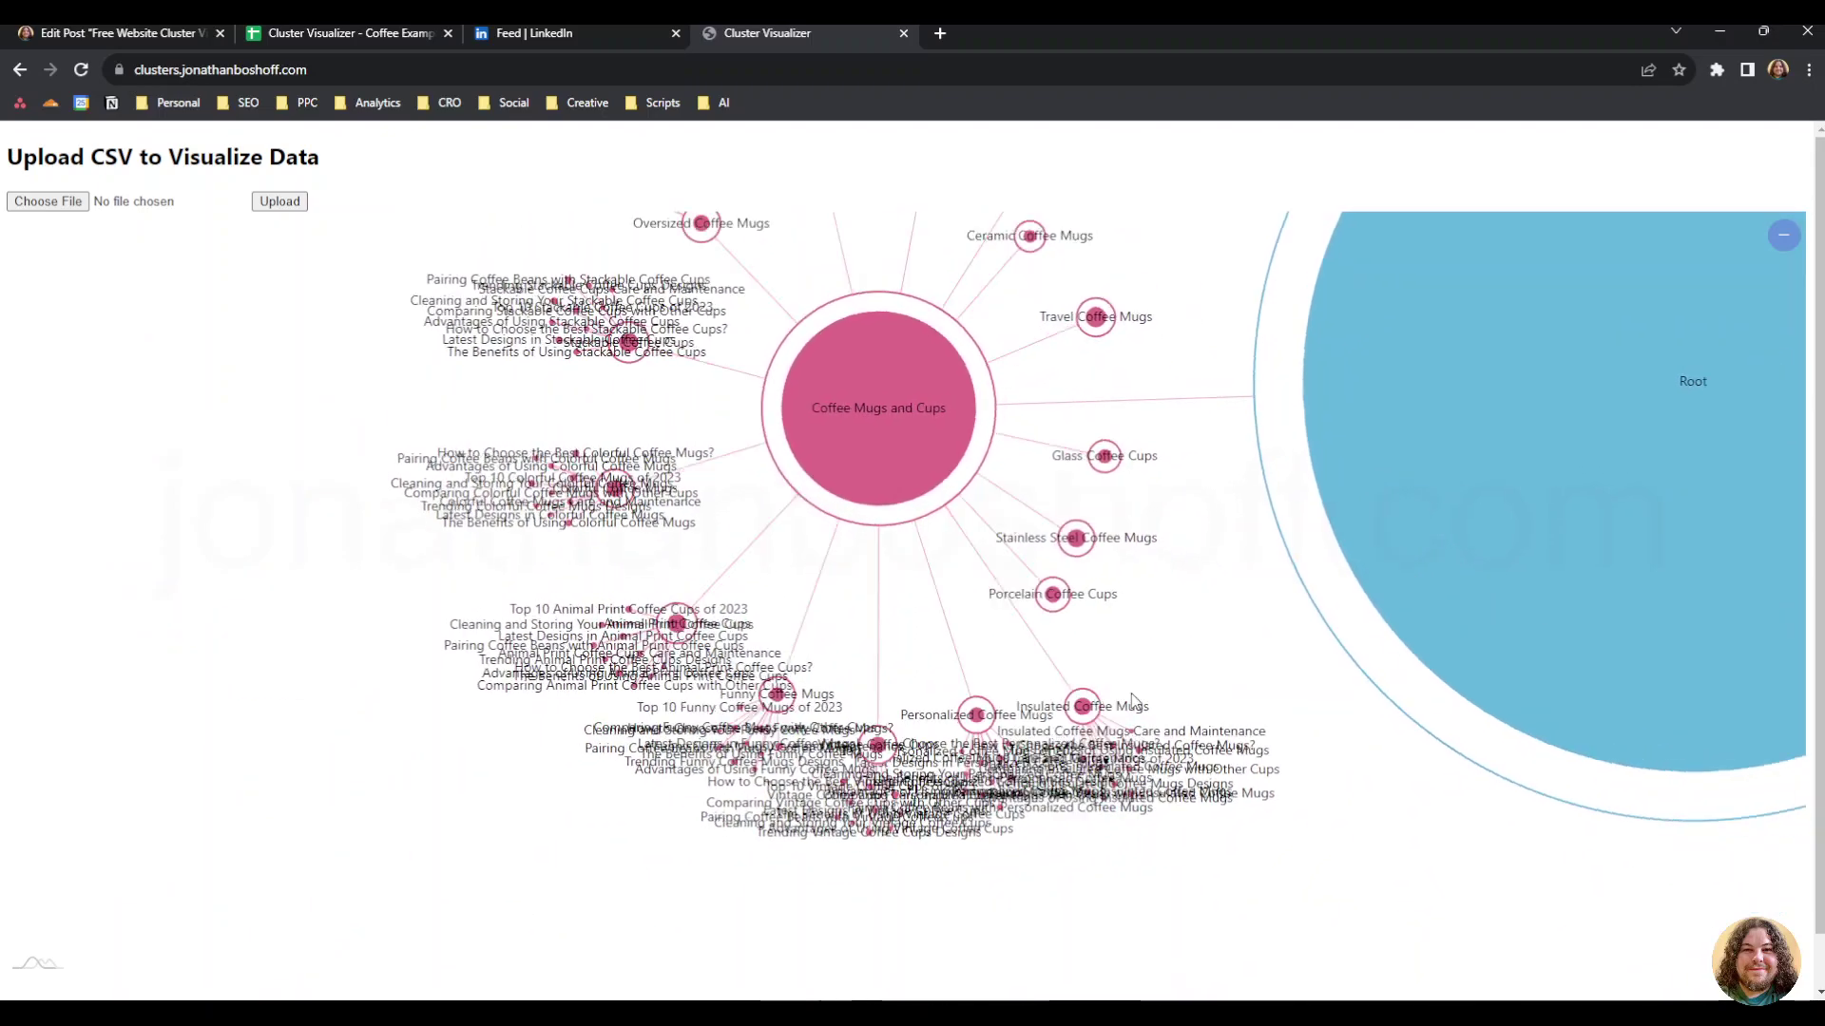
pyautogui.moveTo(724, 802); pyautogui.dragTo(617, 684)
pyautogui.scroll(4, 942, 554)
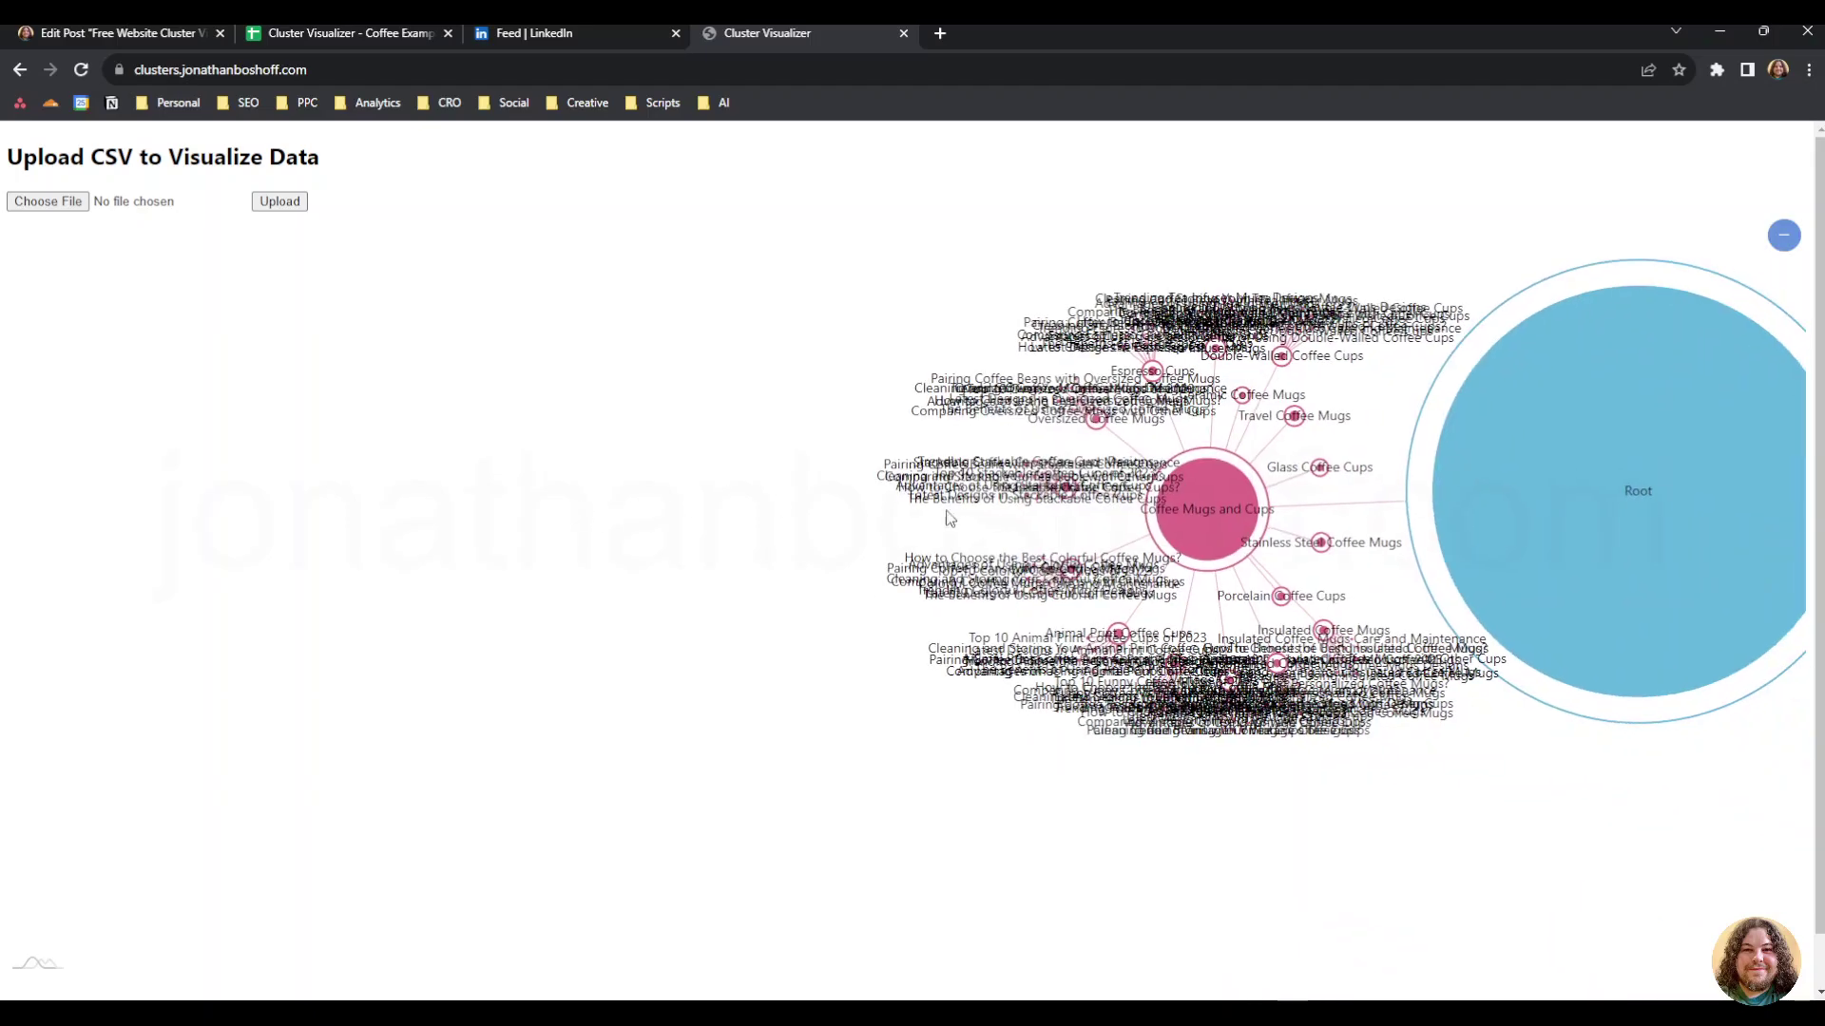
pyautogui.scroll(4, 1243, 544)
pyautogui.moveTo(1396, 621); pyautogui.dragTo(1055, 505)
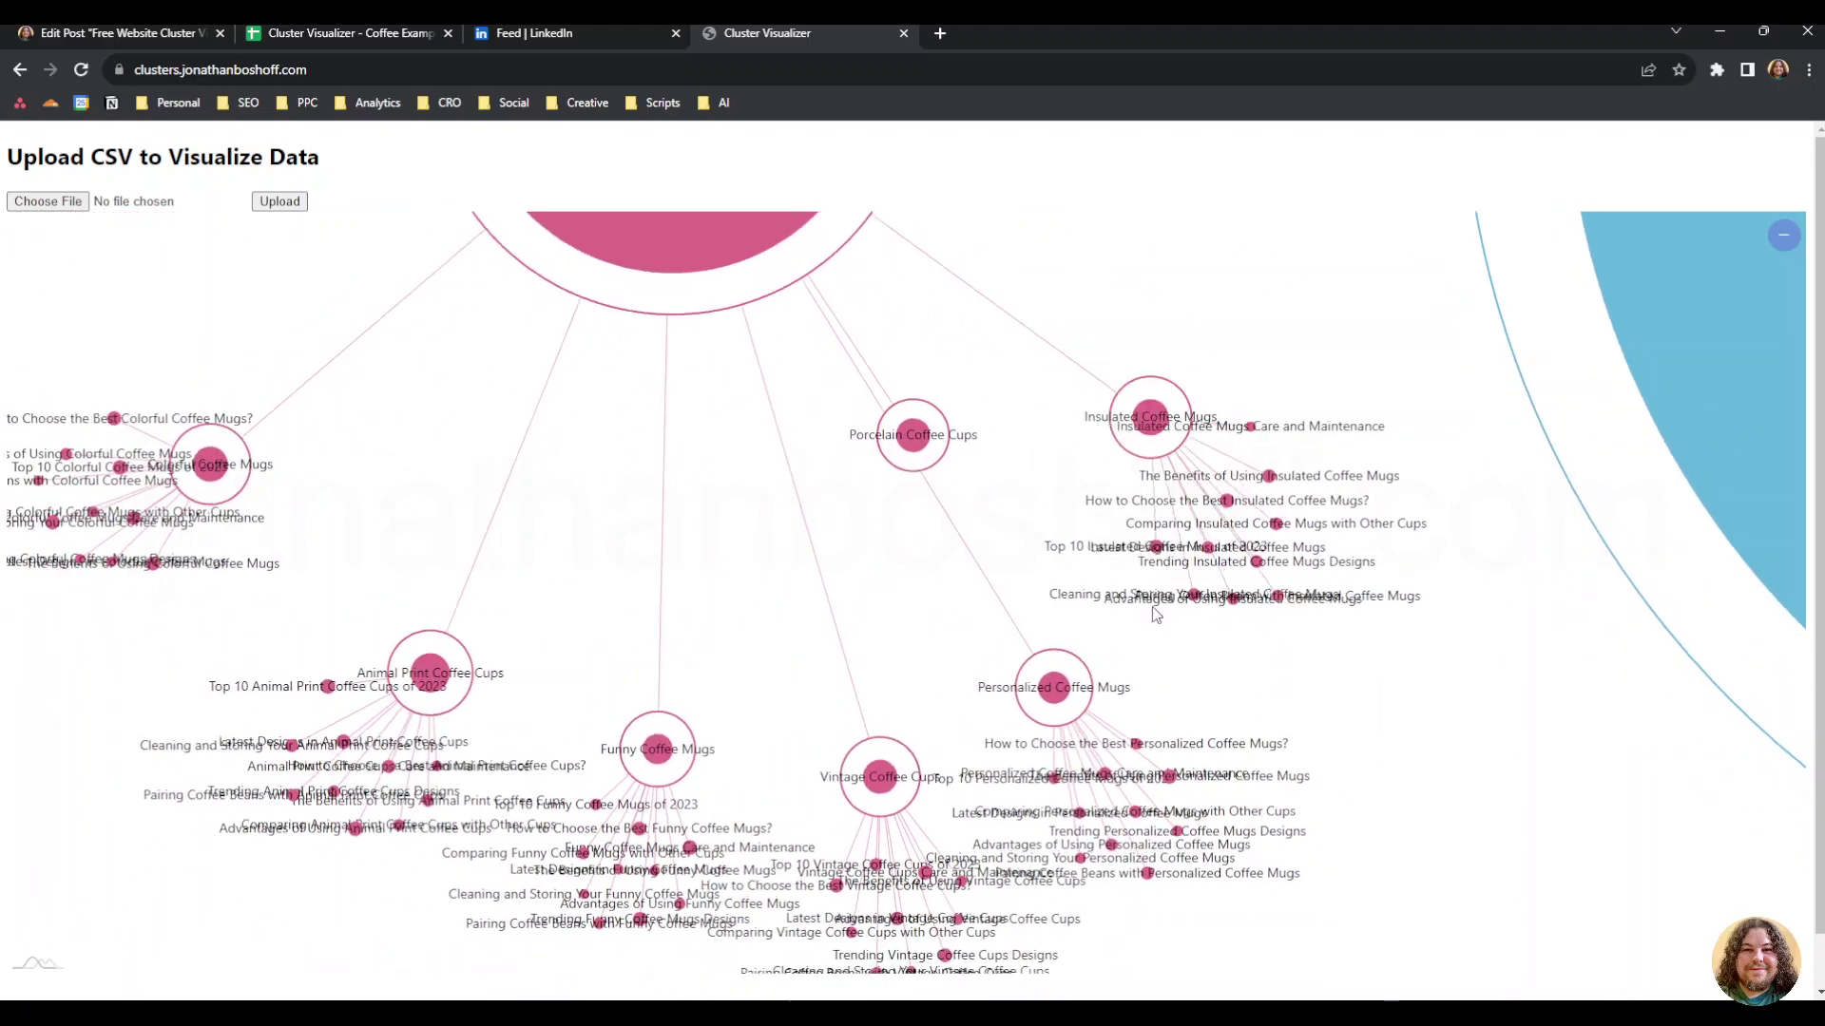
pyautogui.click(1111, 497)
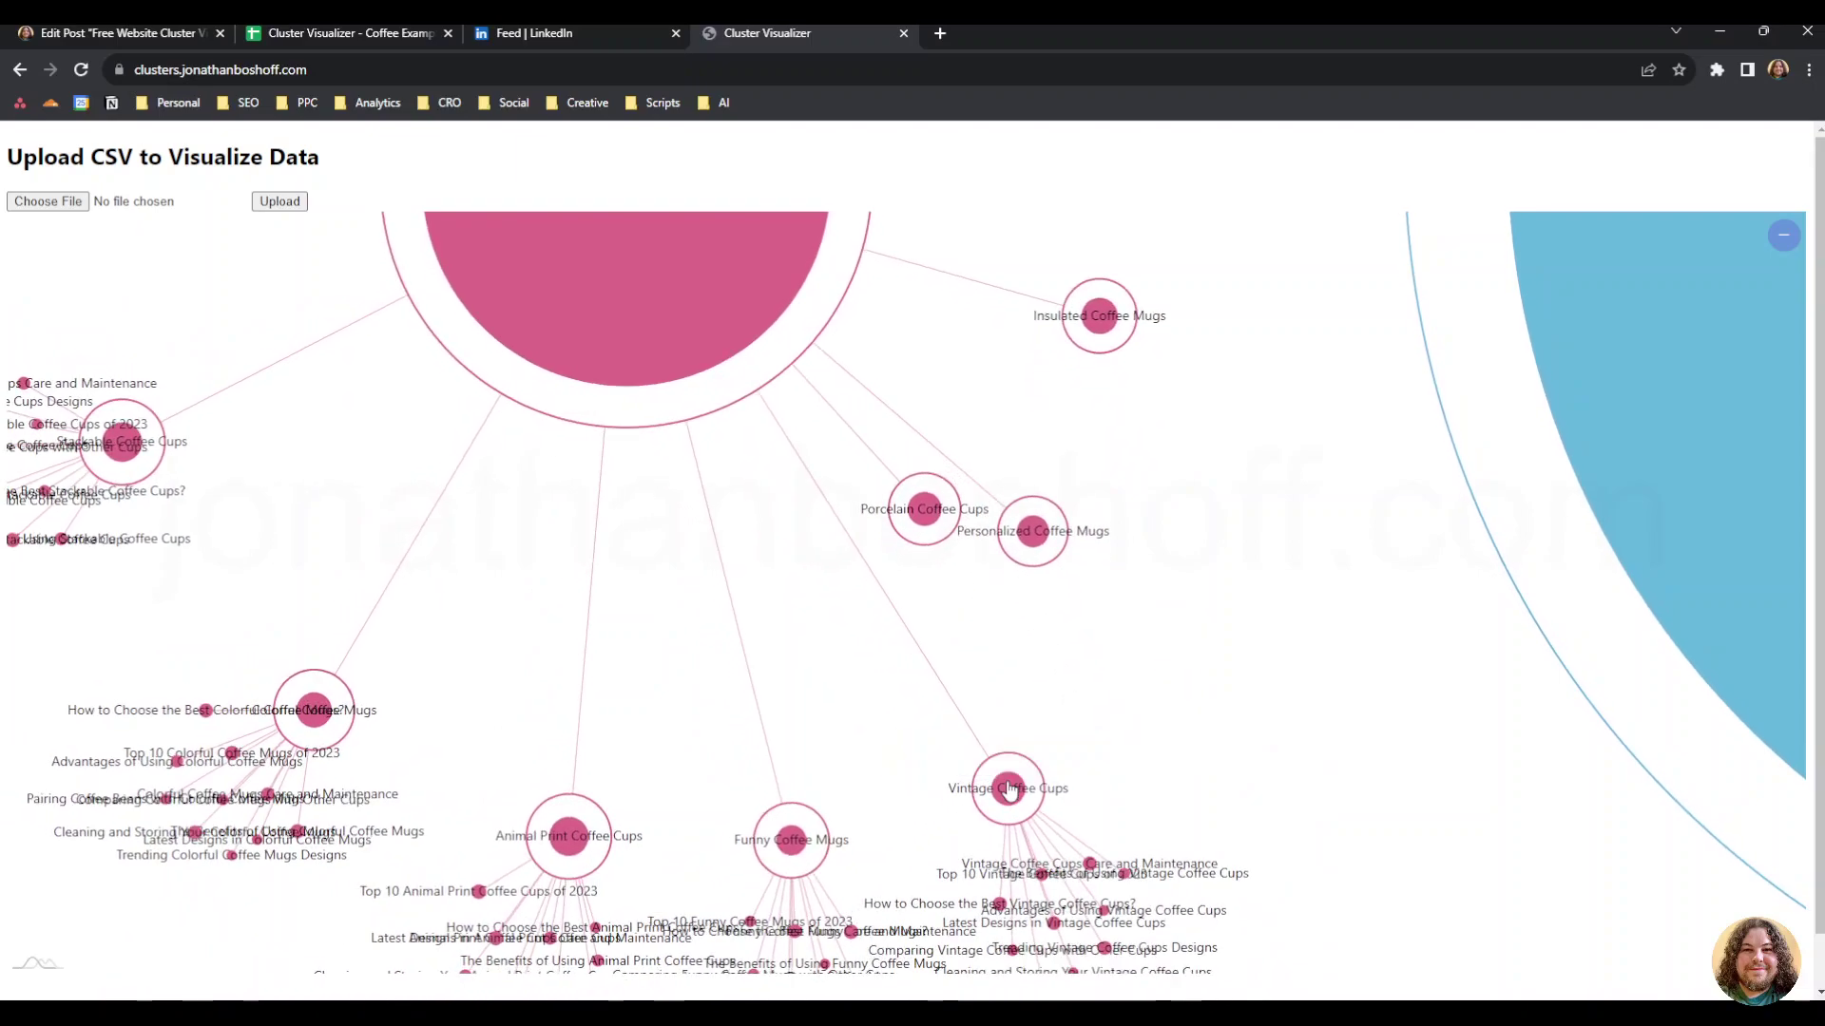
pyautogui.click(838, 819)
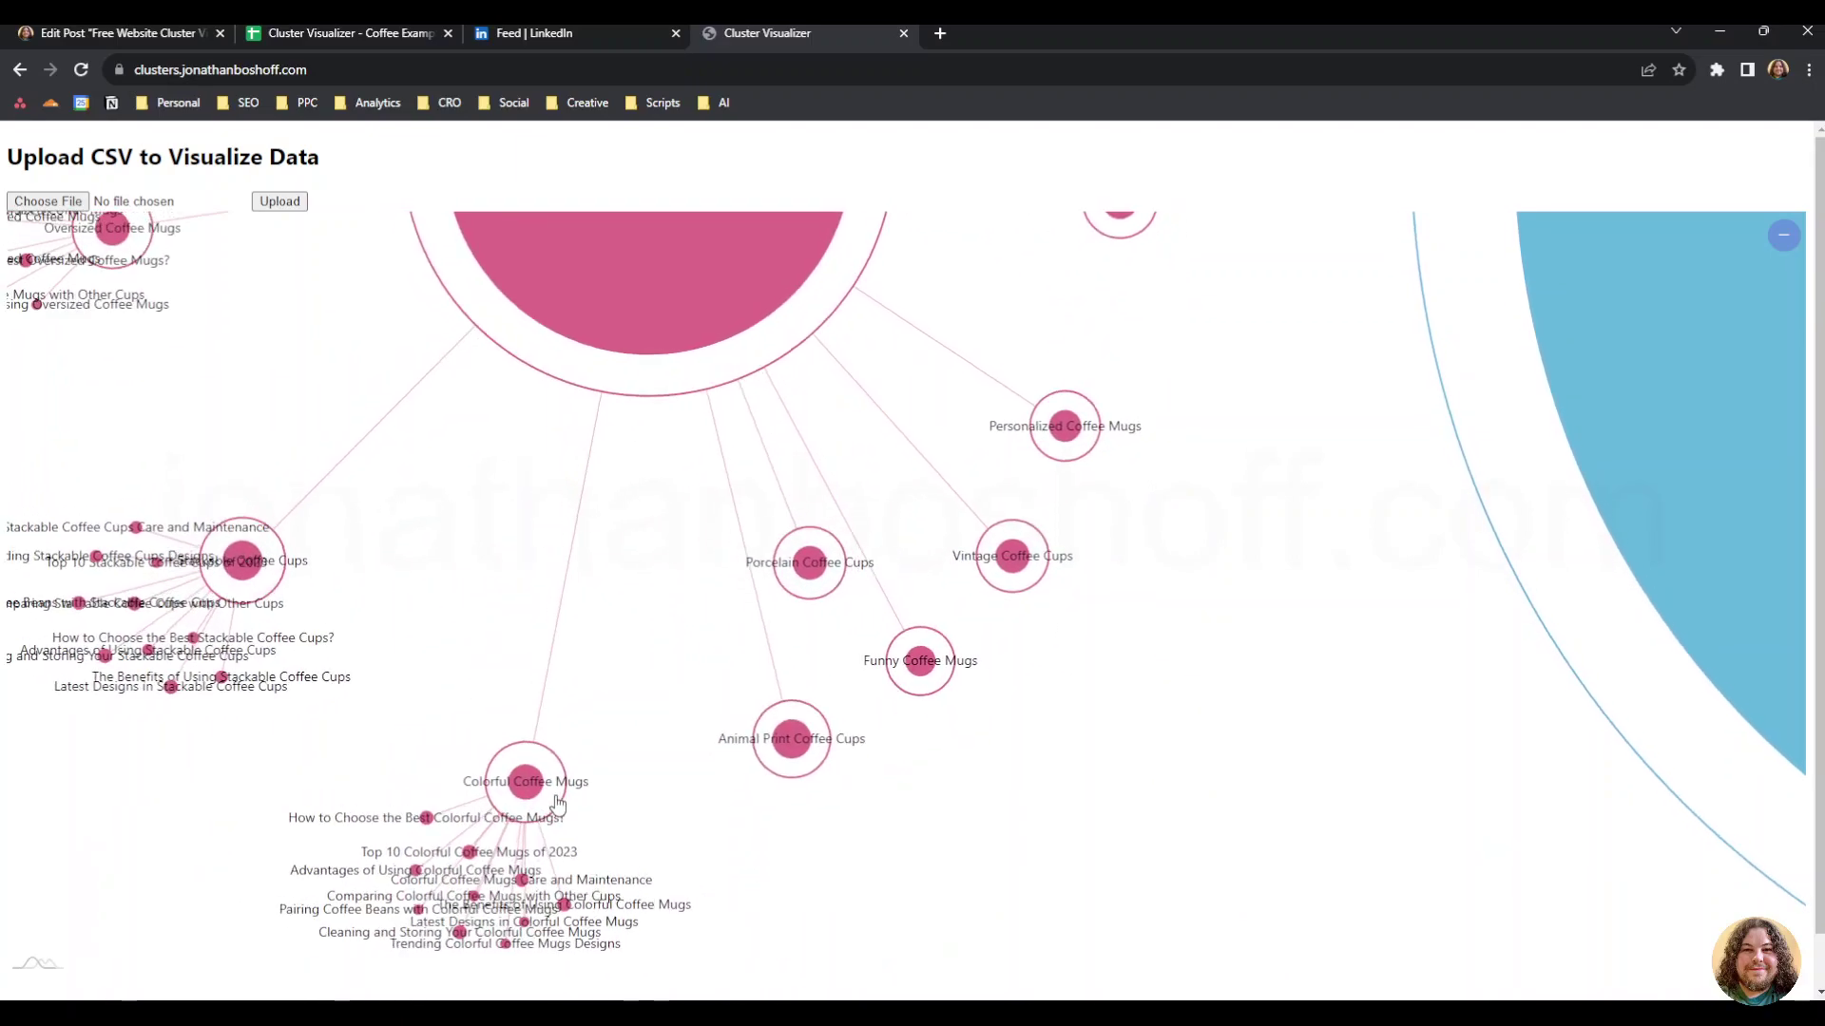
# Step: Collapse the remaining Colorful, Stackable, Oversized, Espresso, Tea Infuser and Double-Walled subclusters of Coffee Mugs and Cups
pyautogui.click(318, 642)
pyautogui.click(156, 413)
pyautogui.click(214, 411)
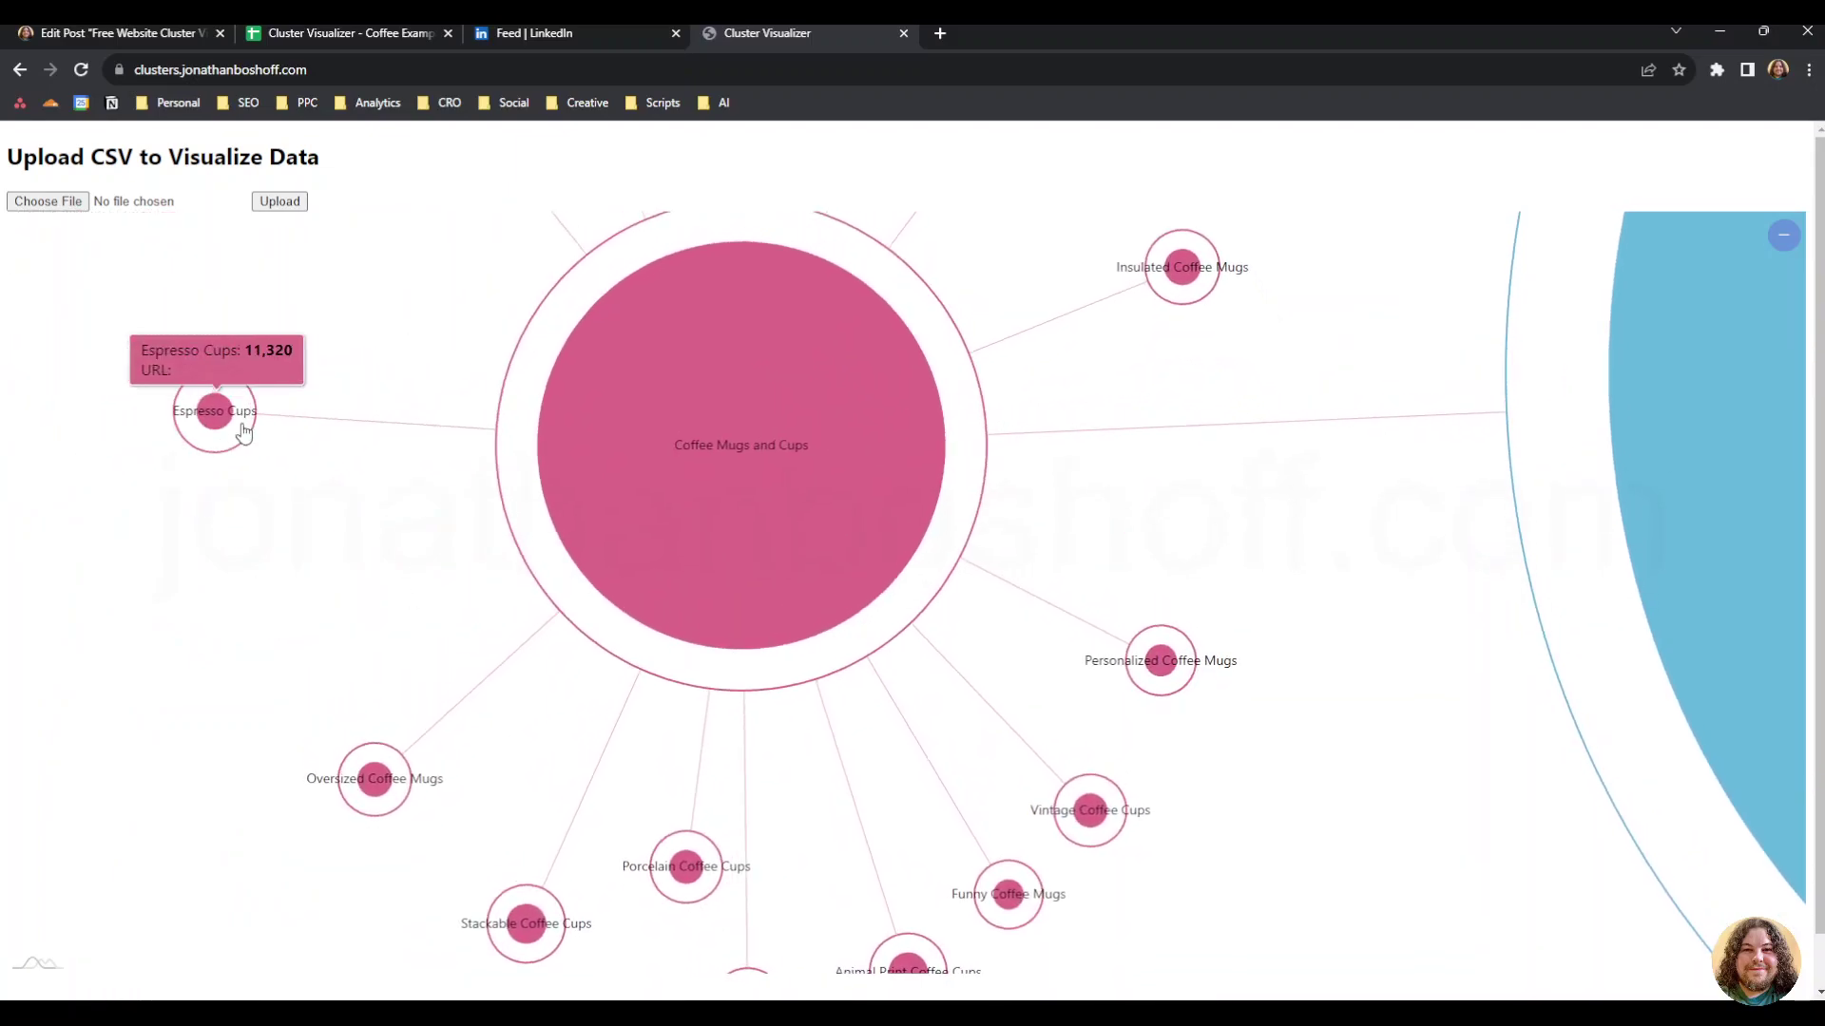
pyautogui.moveTo(433, 413); pyautogui.dragTo(599, 738)
pyautogui.click(464, 454)
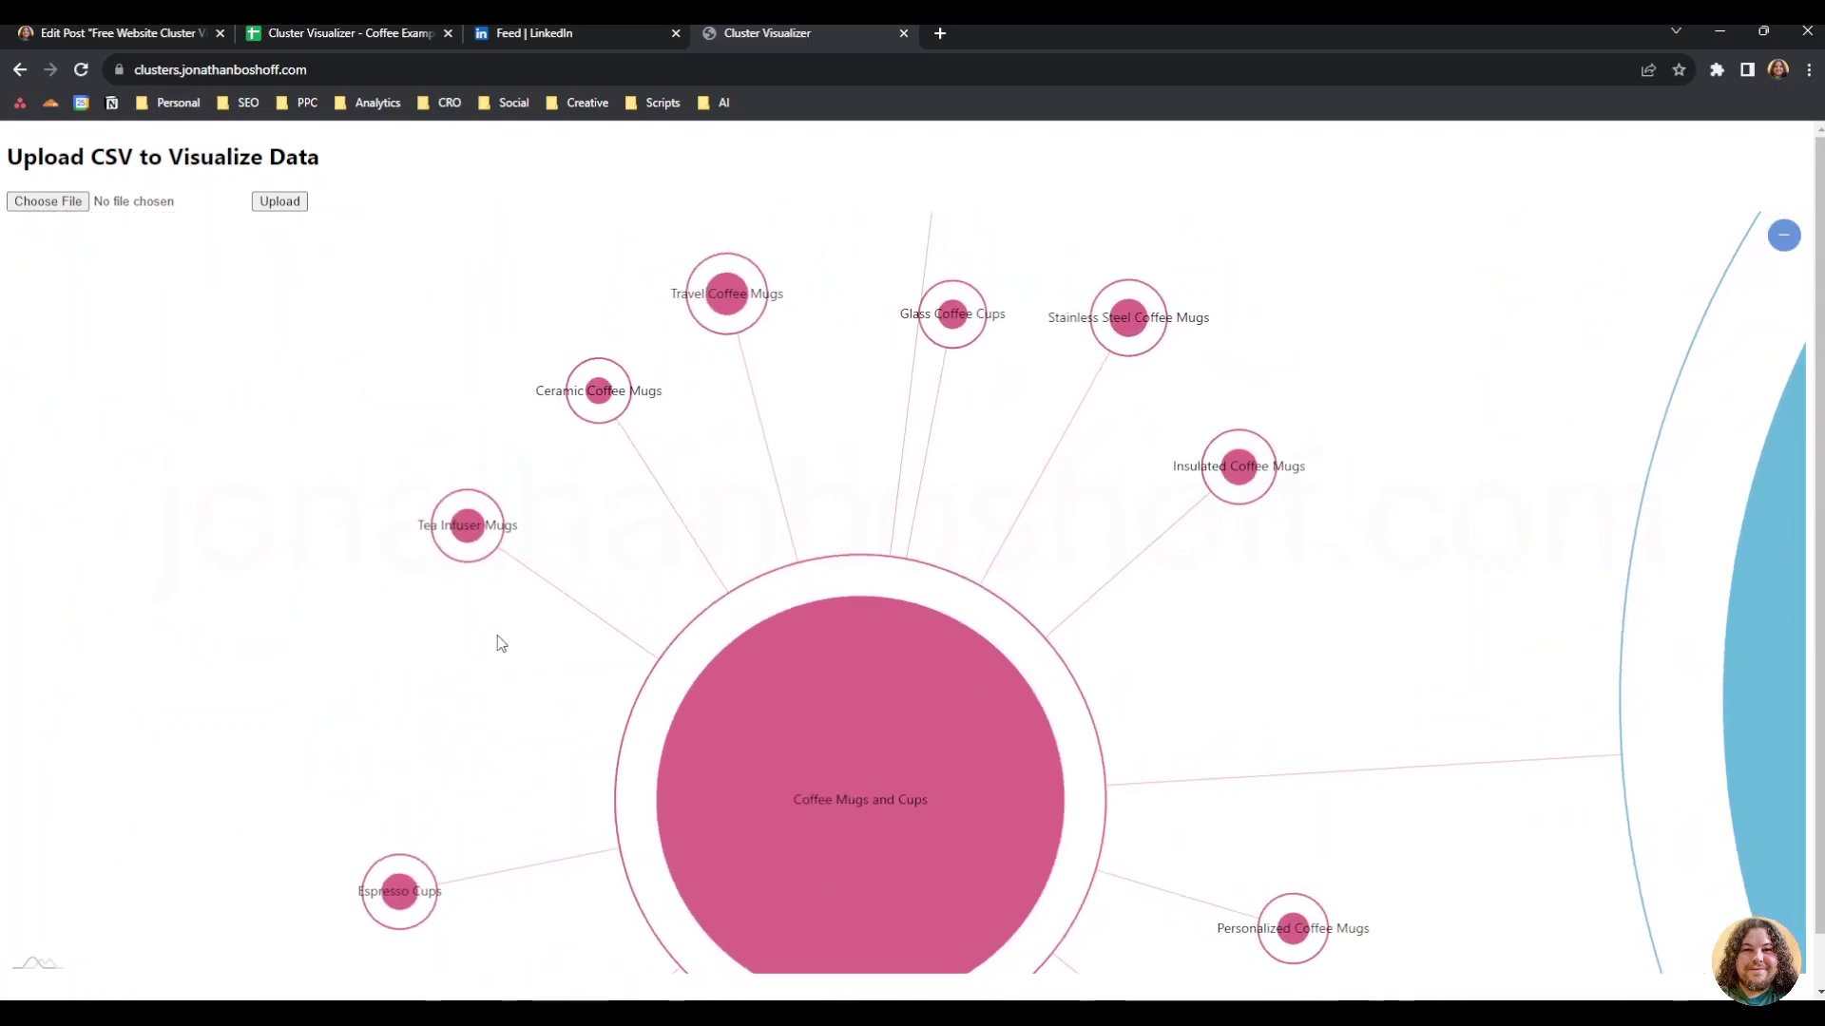
# Step: Expand the Funny Coffee Mugs subcluster and examine its page titles up close
pyautogui.scroll(-3, 460, 654)
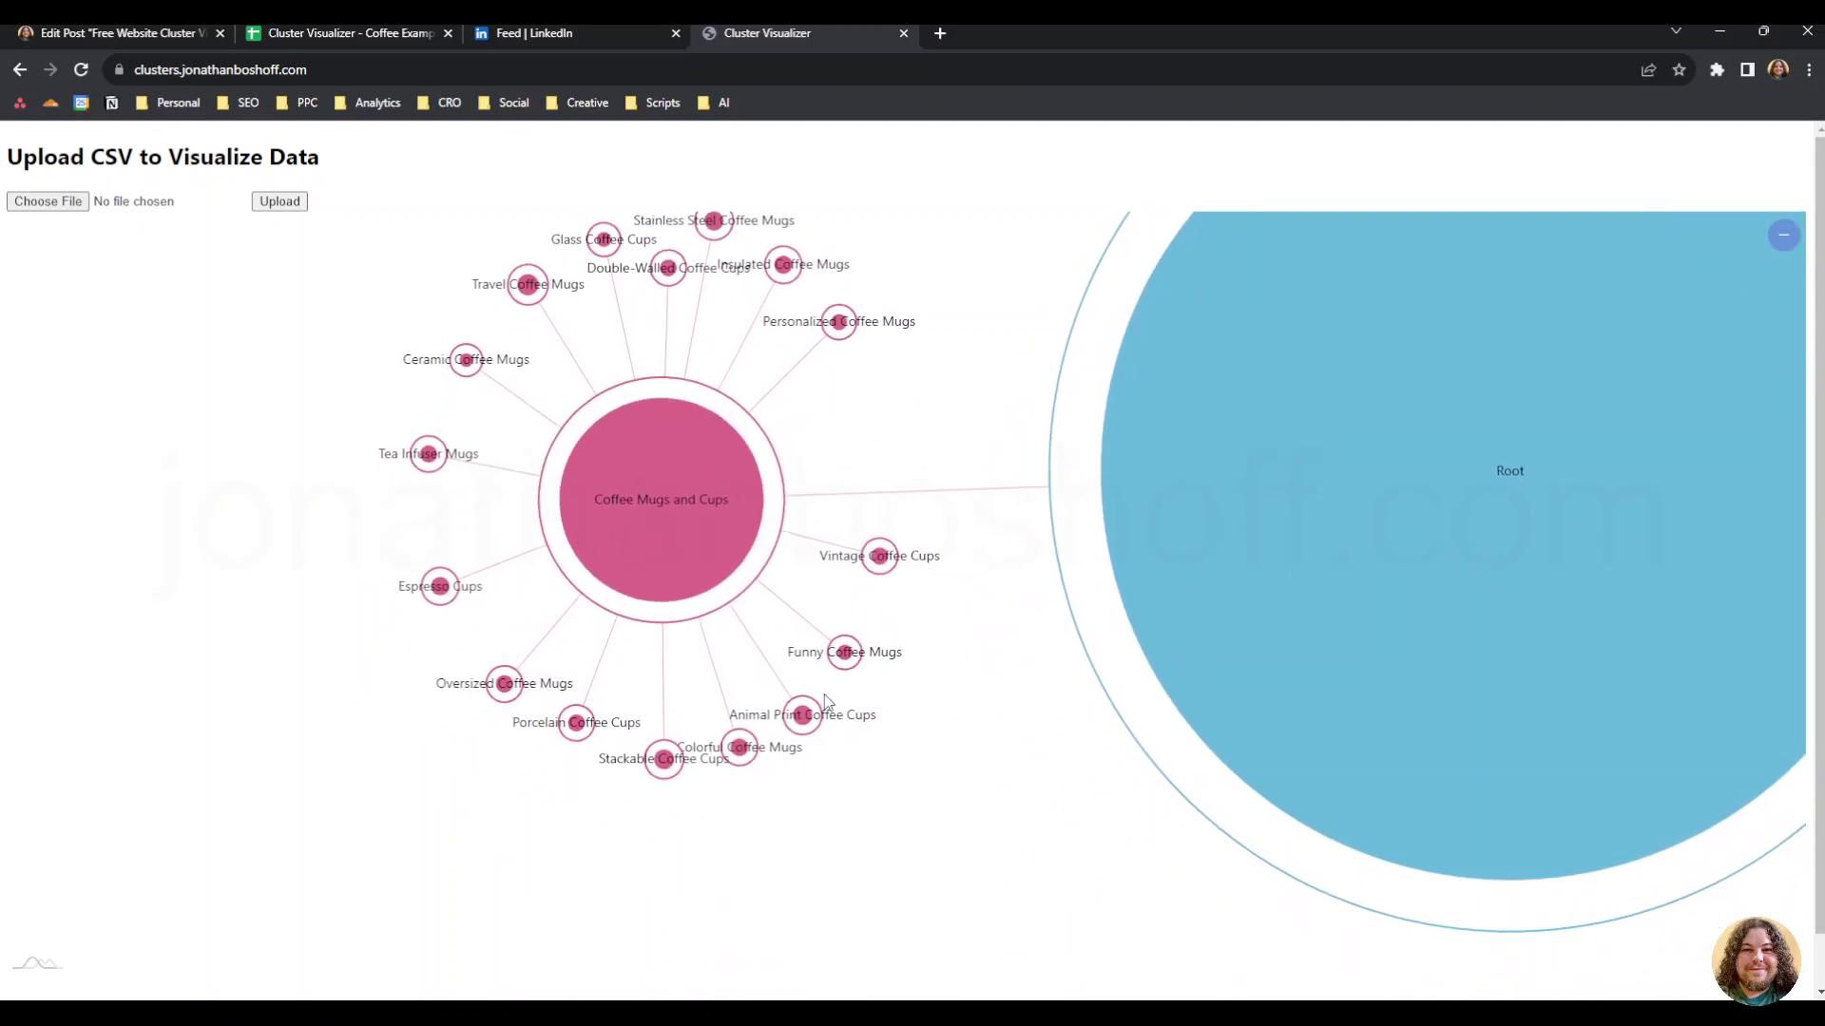
pyautogui.scroll(2, 875, 737)
pyautogui.moveTo(810, 558); pyautogui.dragTo(1145, 863)
pyautogui.moveTo(1233, 722); pyautogui.dragTo(1228, 655)
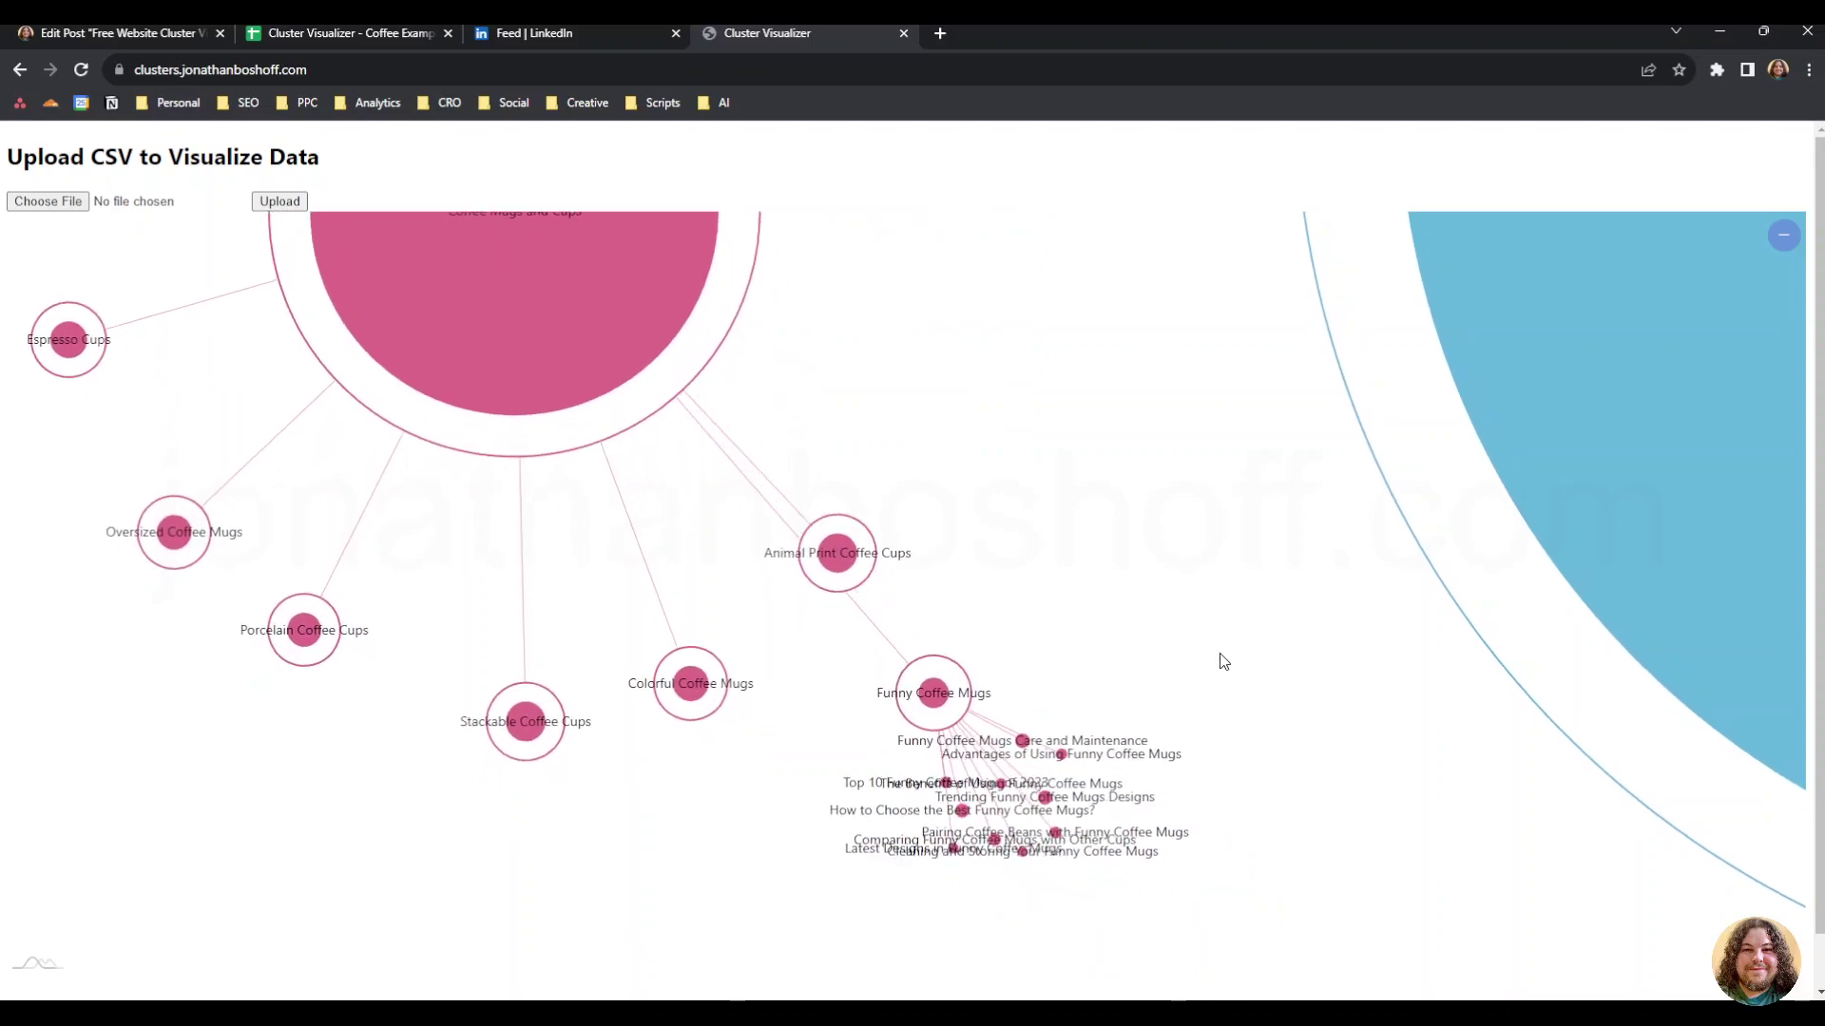
pyautogui.scroll(2, 1221, 657)
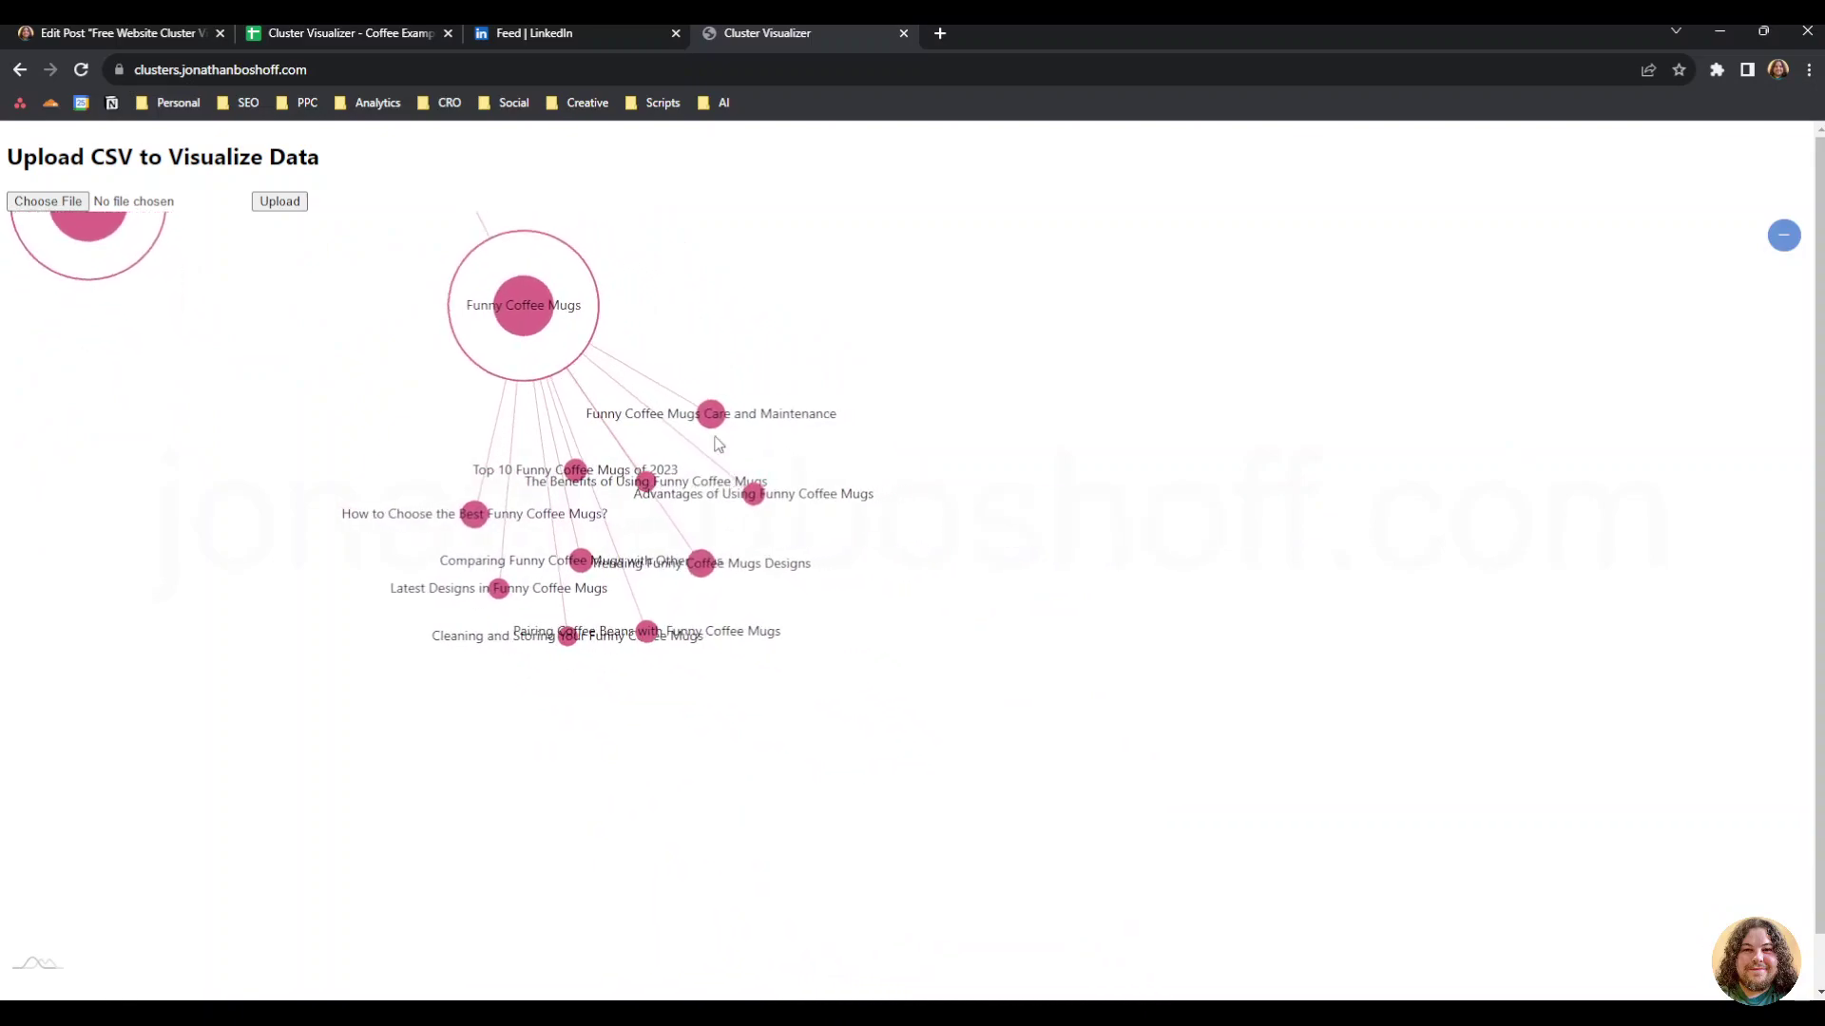
pyautogui.moveTo(684, 424)
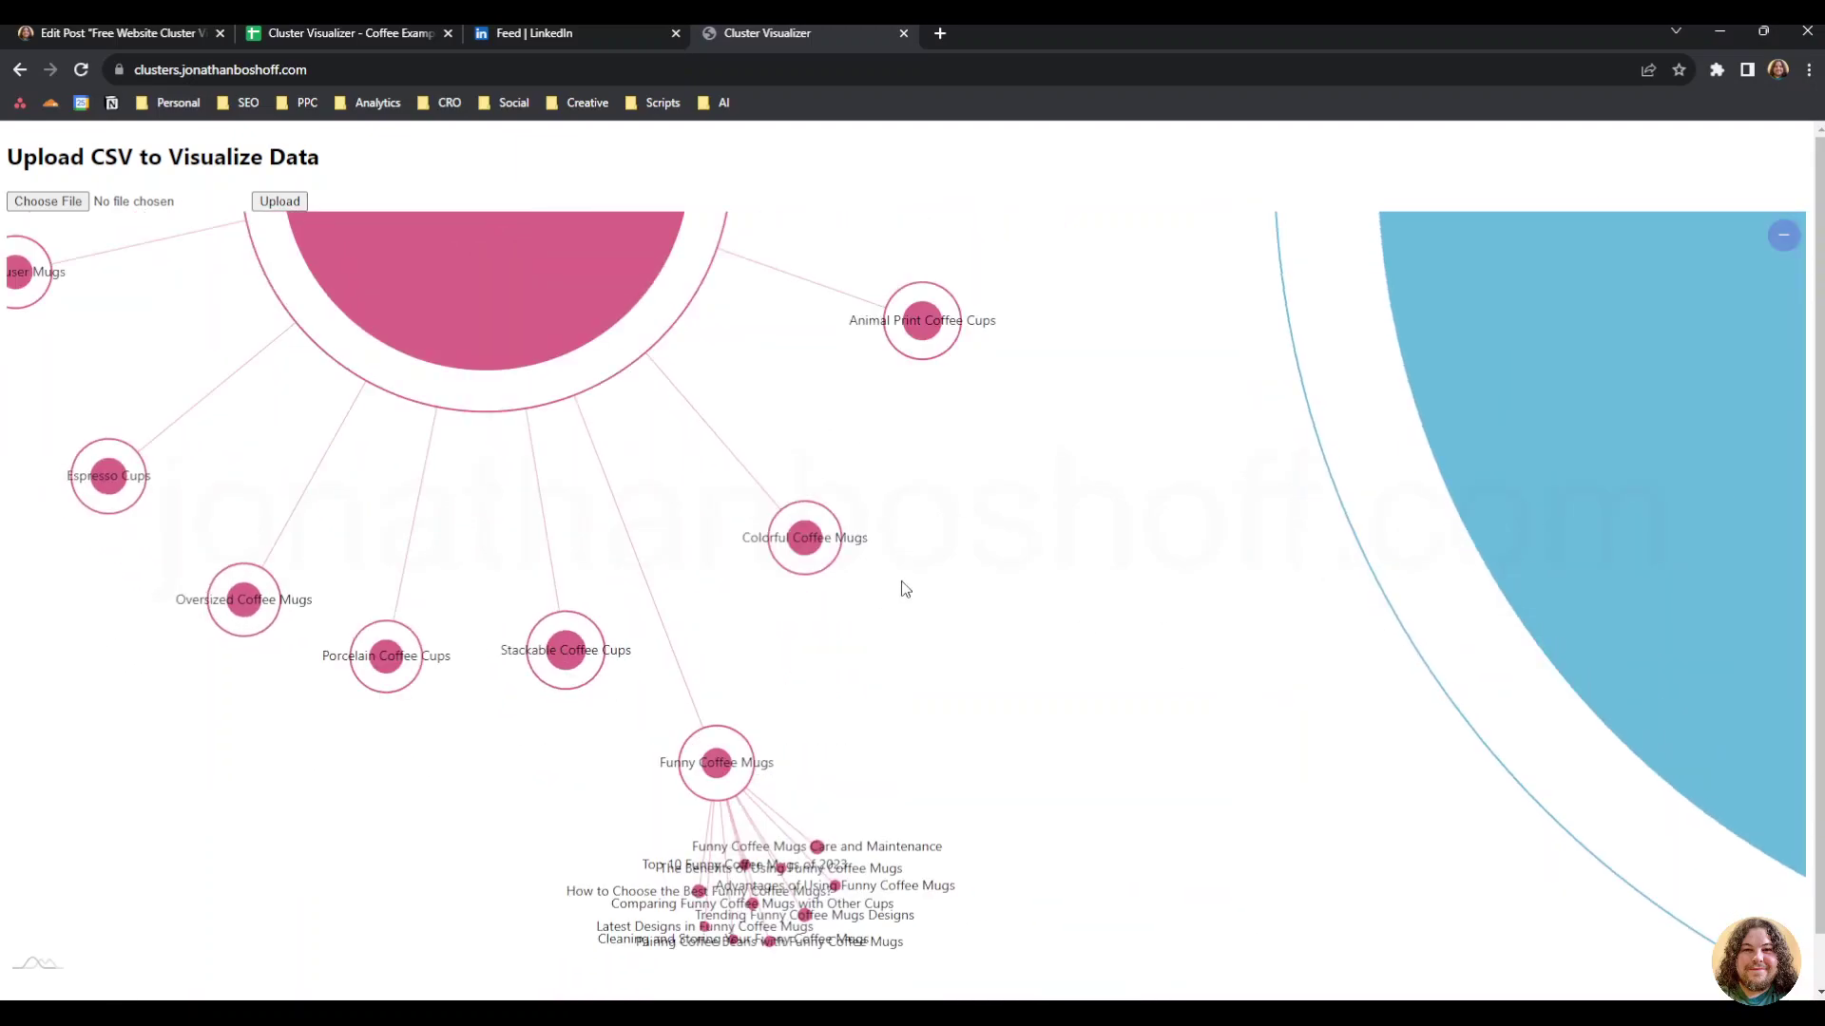
pyautogui.scroll(-5, 893, 630)
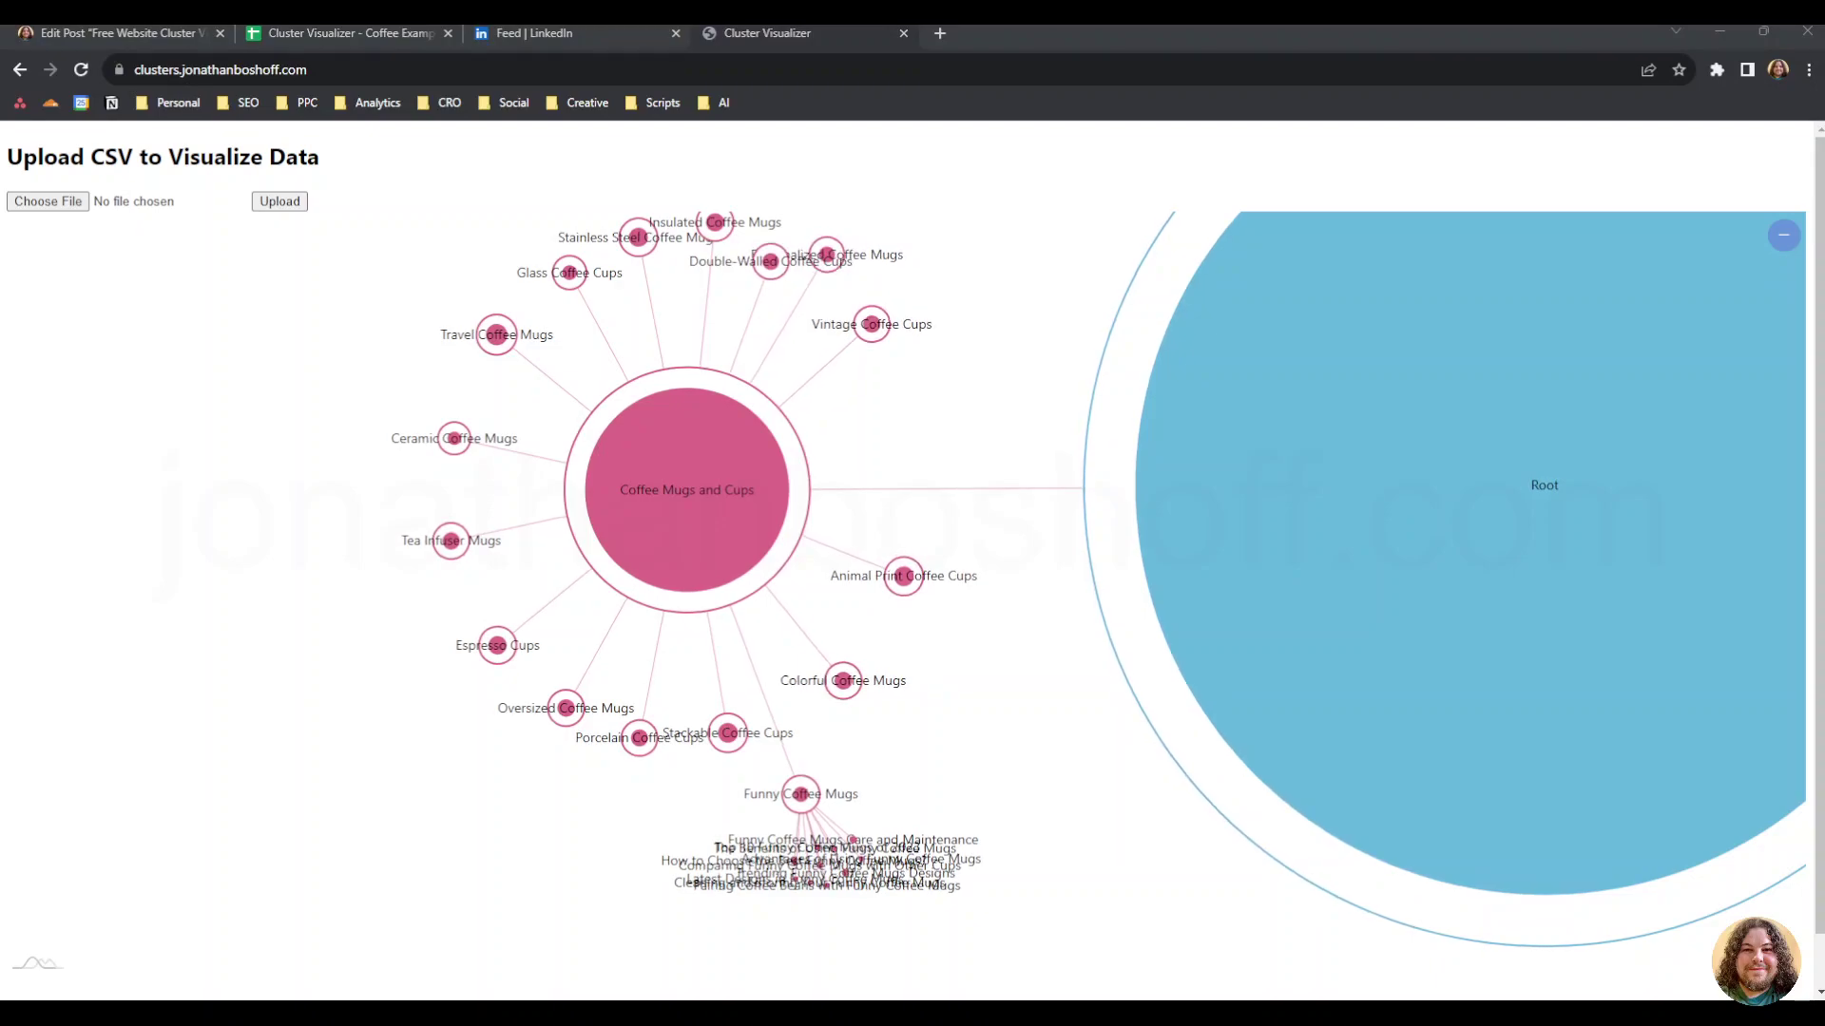
# Step: View the cluster-vis-import-format.png example and open the Copy of Coffee Data sheet in the Cluster Visualizer - Coffee Example spreadsheet in Google Sheets
pyautogui.moveTo(464, 29); pyautogui.dragTo(661, 48)
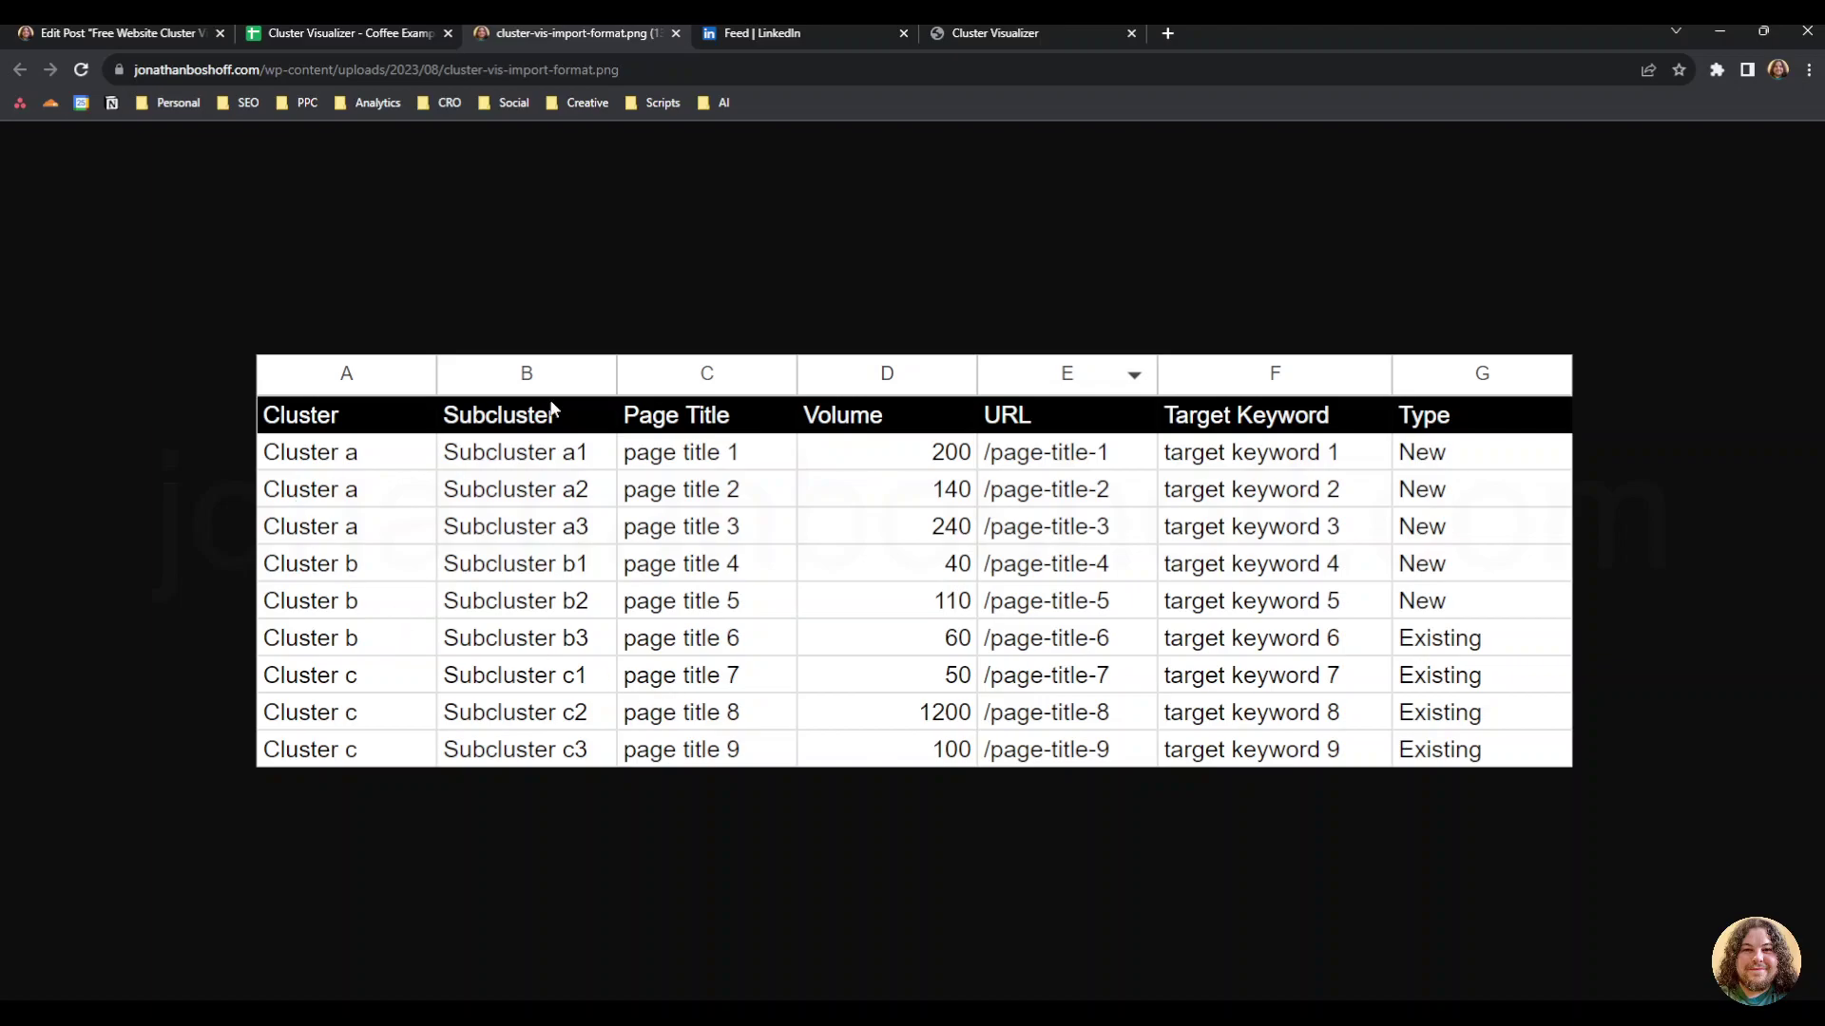
pyautogui.click(332, 33)
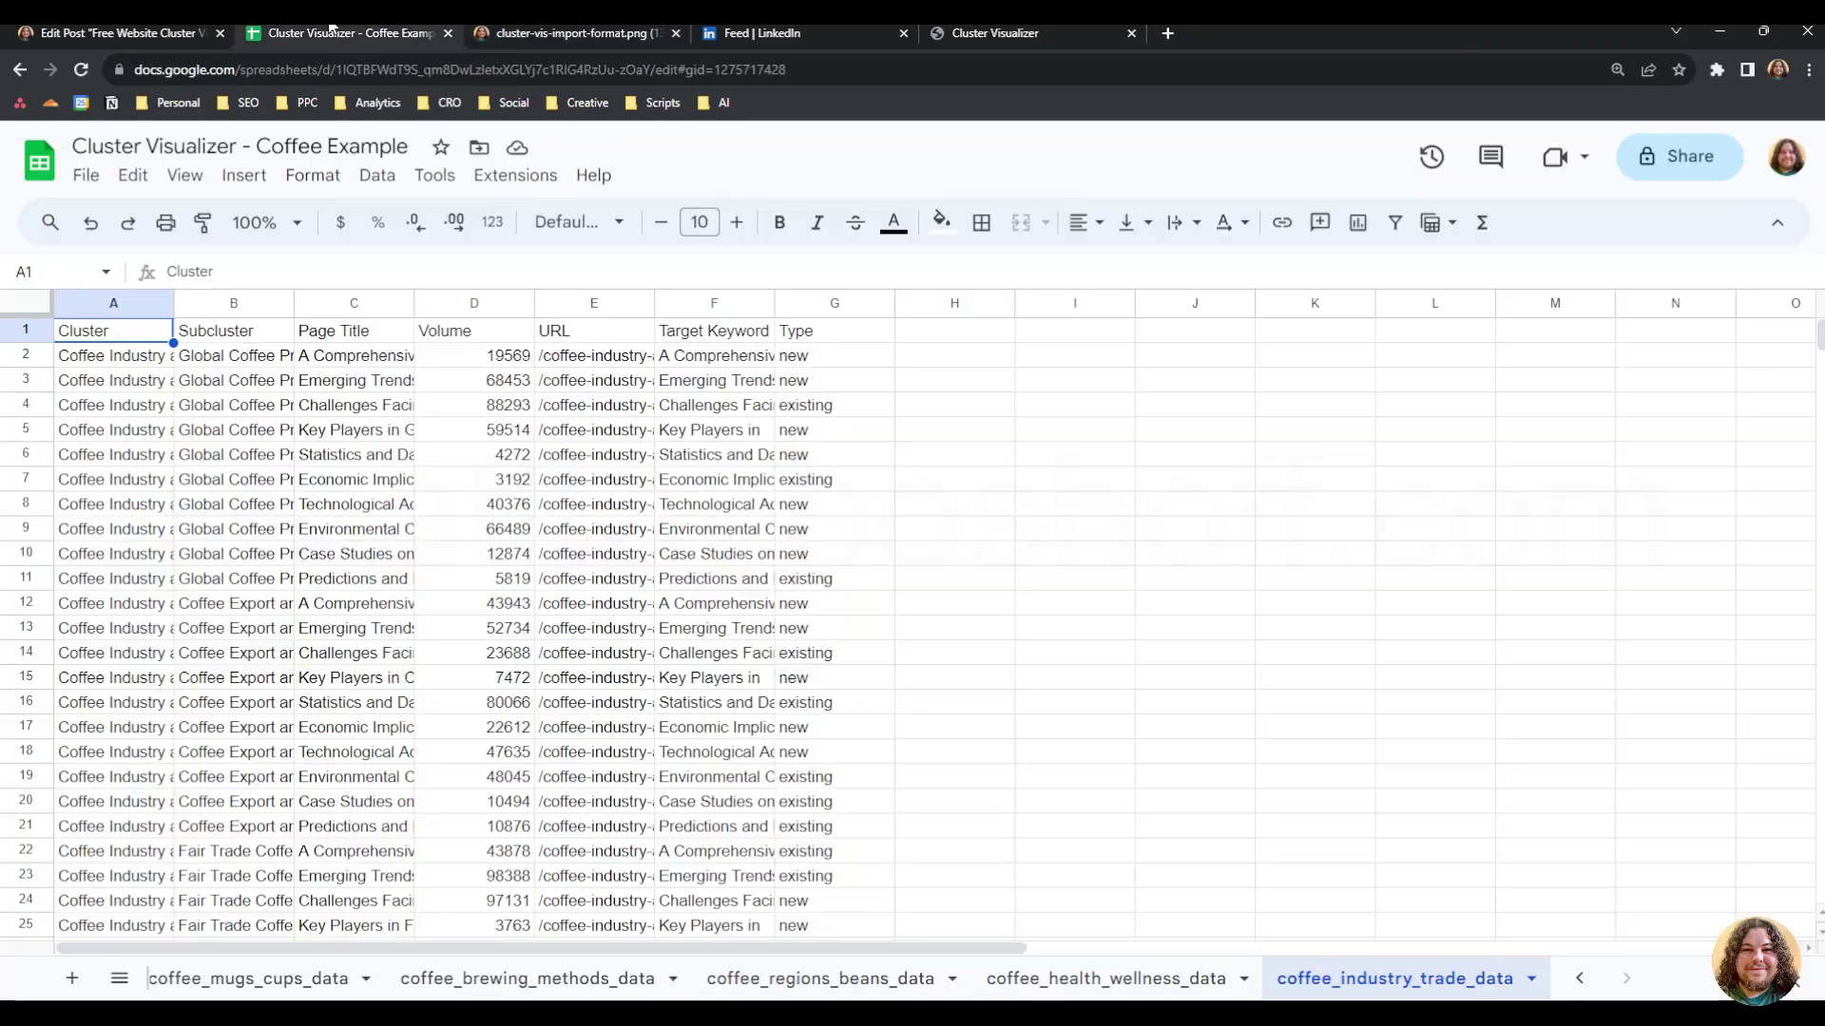
pyautogui.click(844, 984)
pyautogui.click(1579, 979)
pyautogui.click(1578, 978)
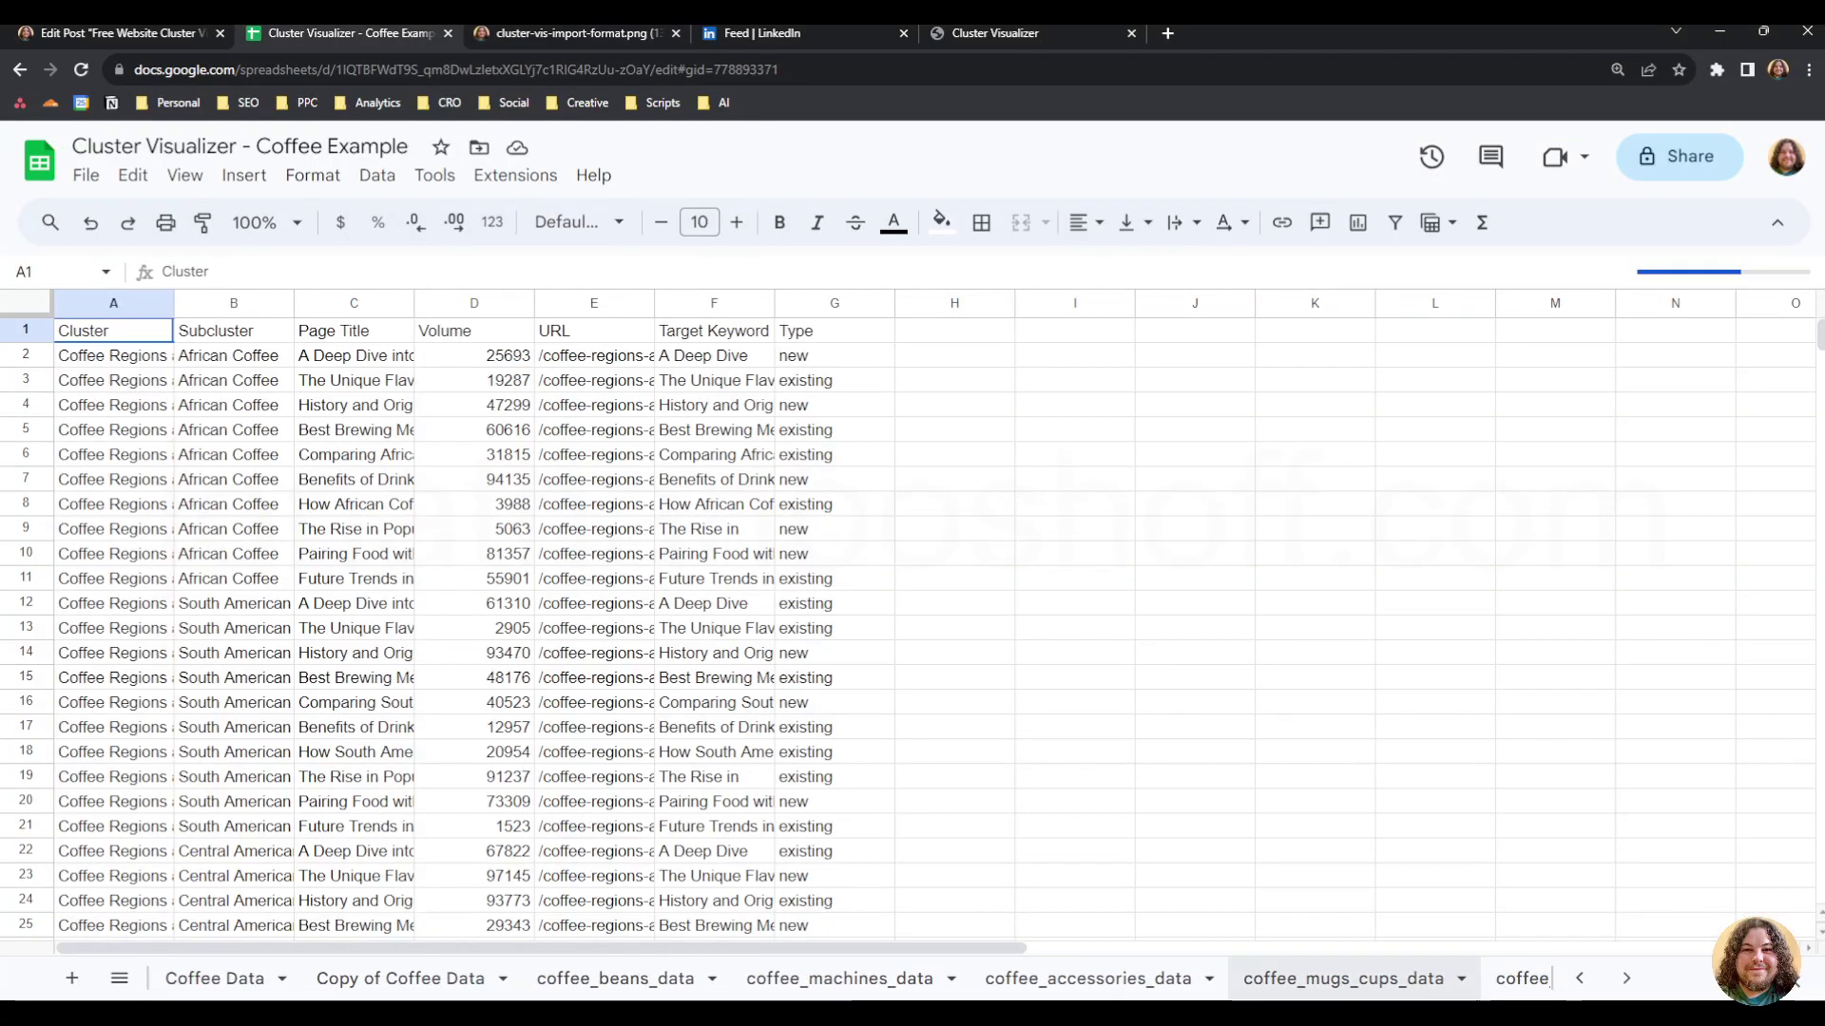
pyautogui.click(628, 979)
pyautogui.click(399, 980)
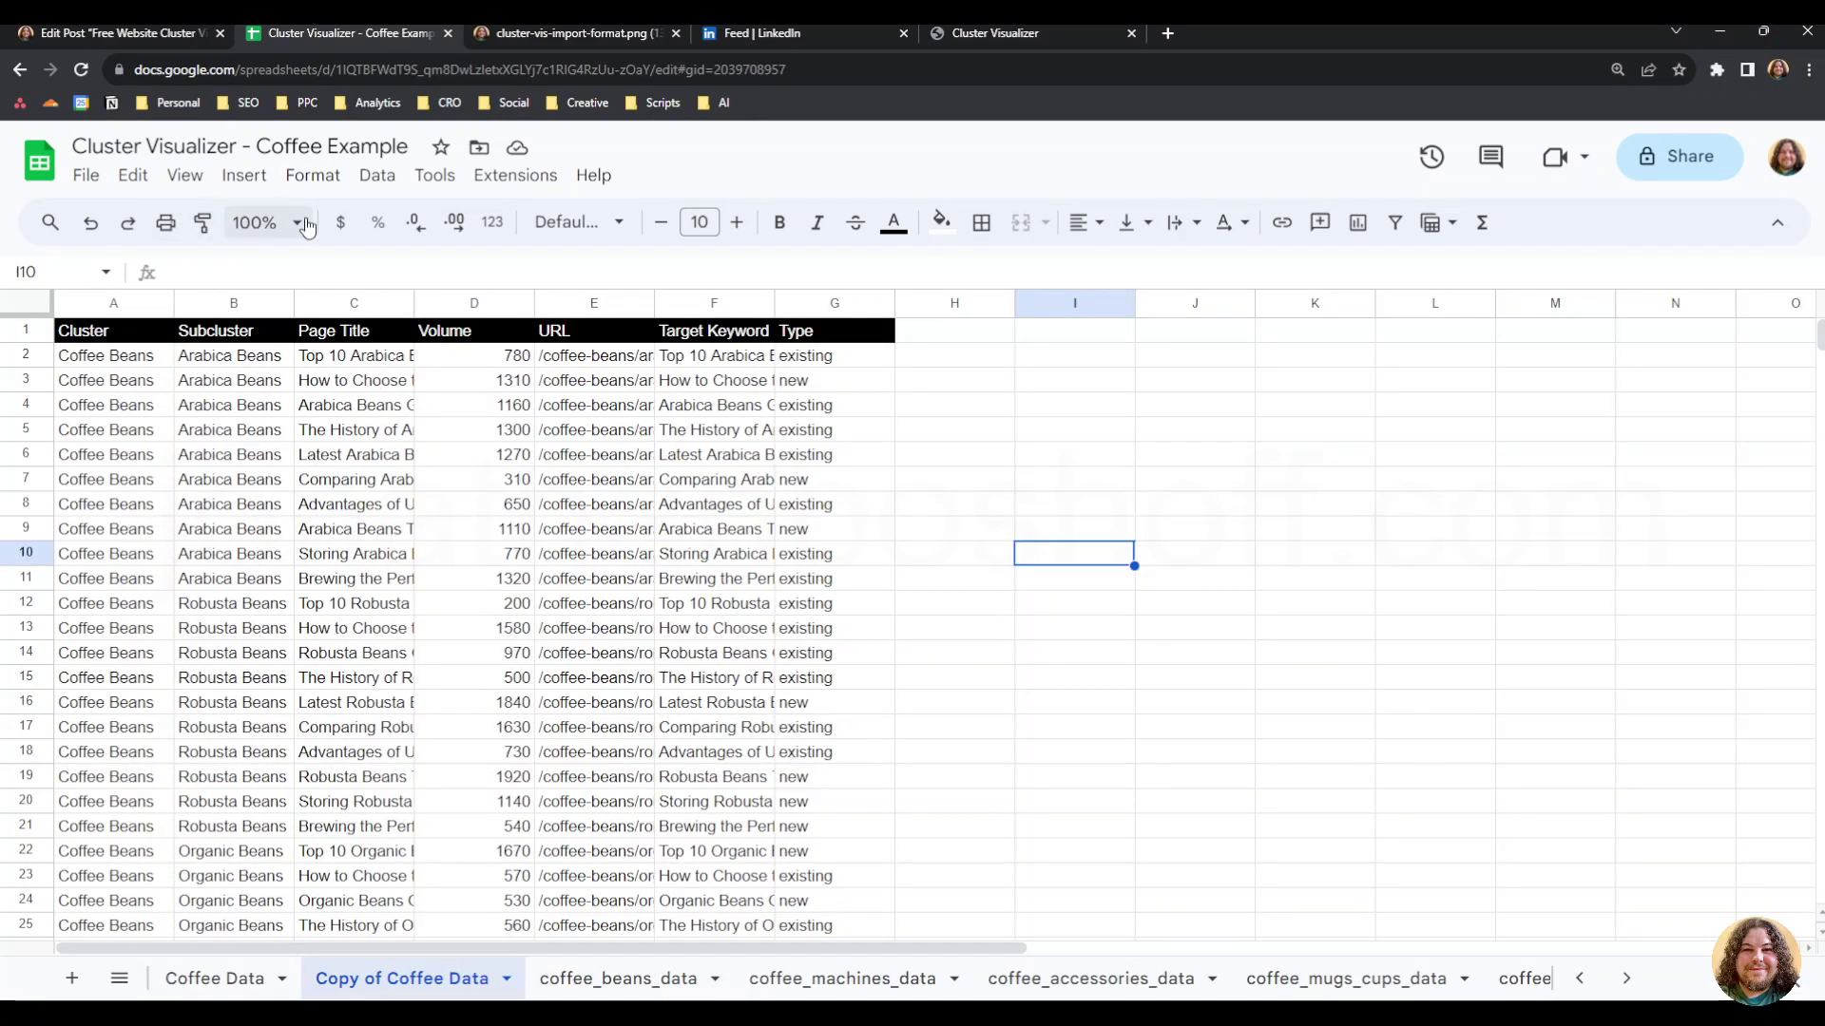
# Step: Enlarge the sheet to 150%, hide the menus, and look through the Coffee Beans rows and the column headers of the Copy of Coffee Data sheet
pyautogui.click(263, 457)
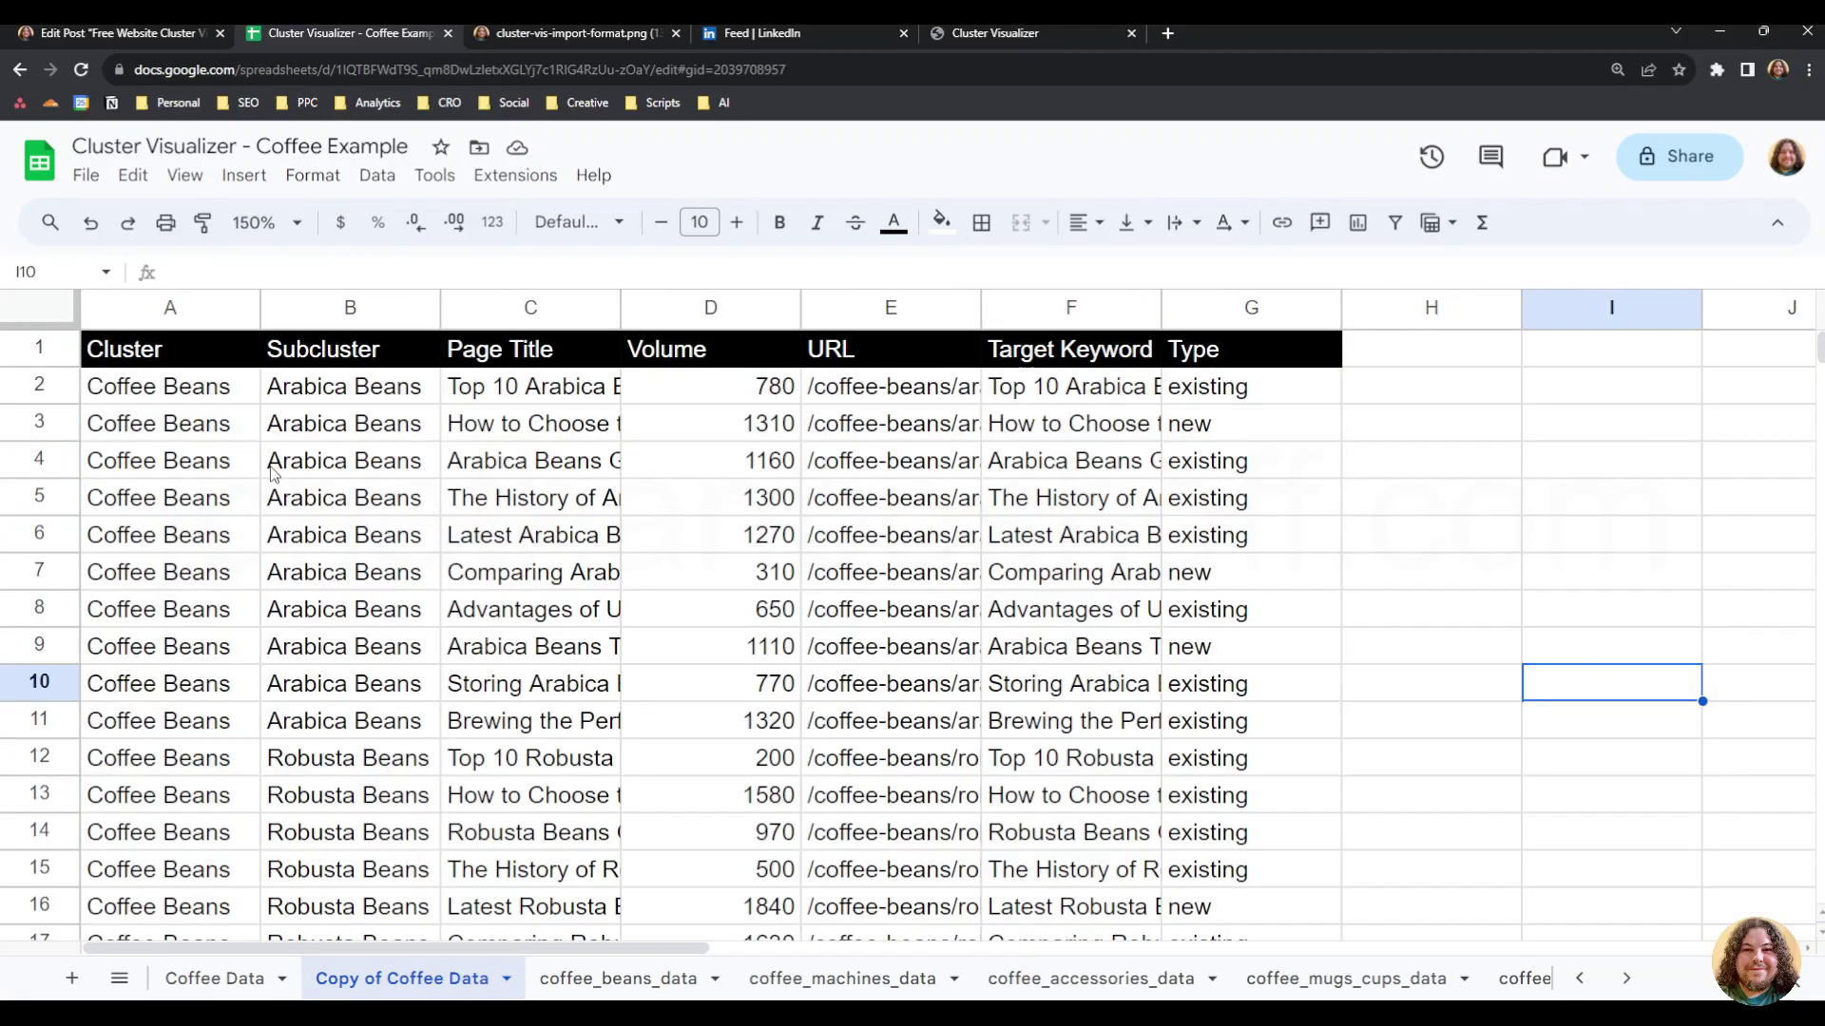
pyautogui.click(1776, 225)
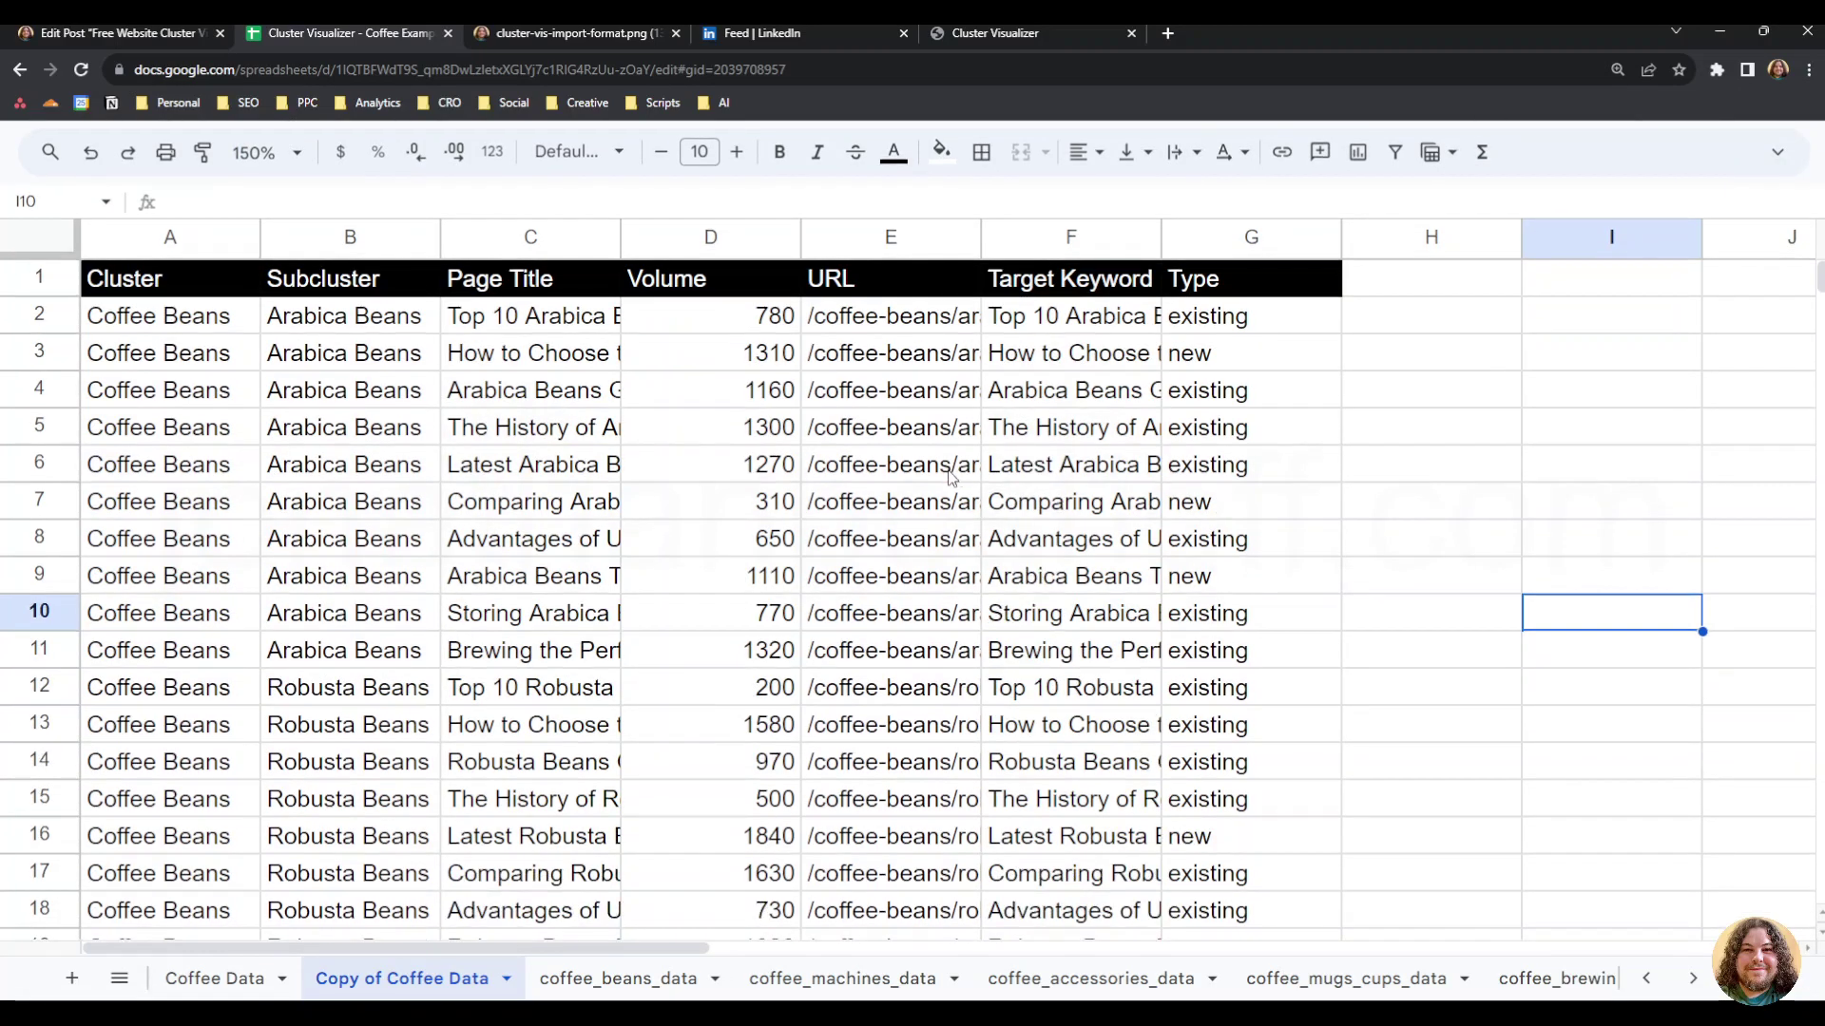
pyautogui.scroll(-18, 152, 413)
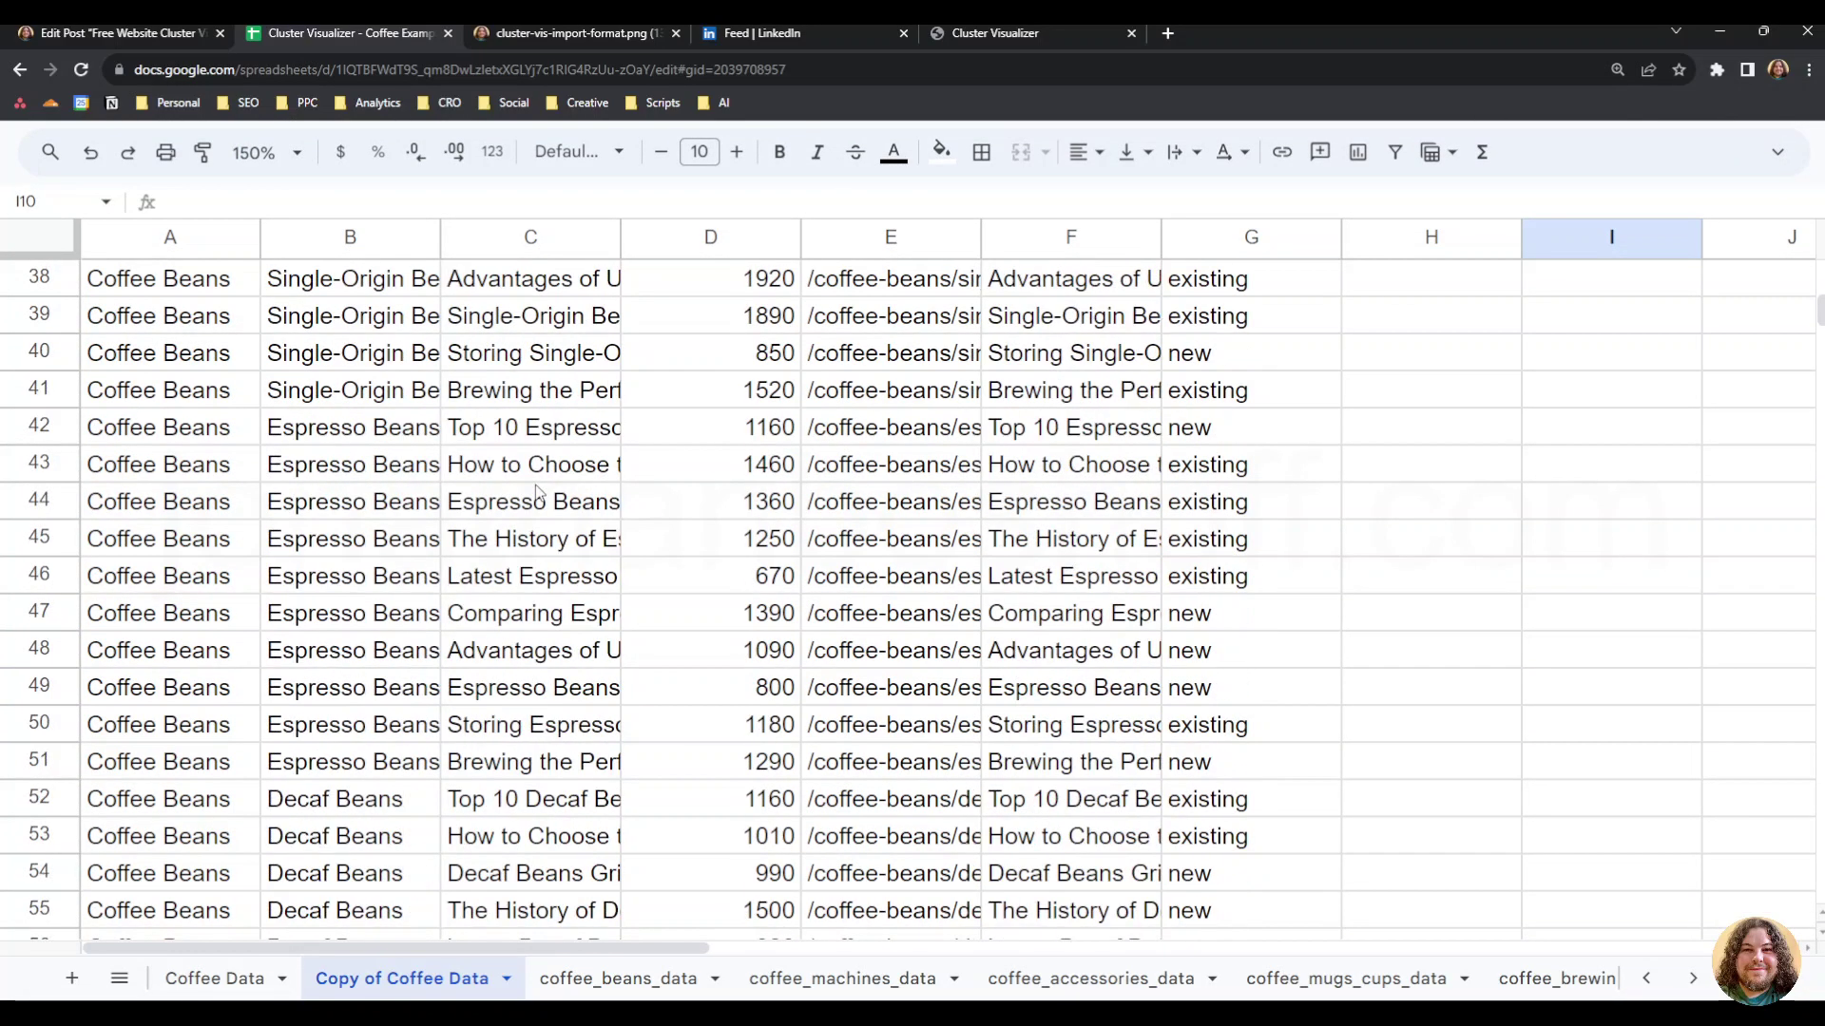
pyautogui.scroll(-6, 537, 490)
pyautogui.moveTo(1817, 342); pyautogui.dragTo(1796, 274)
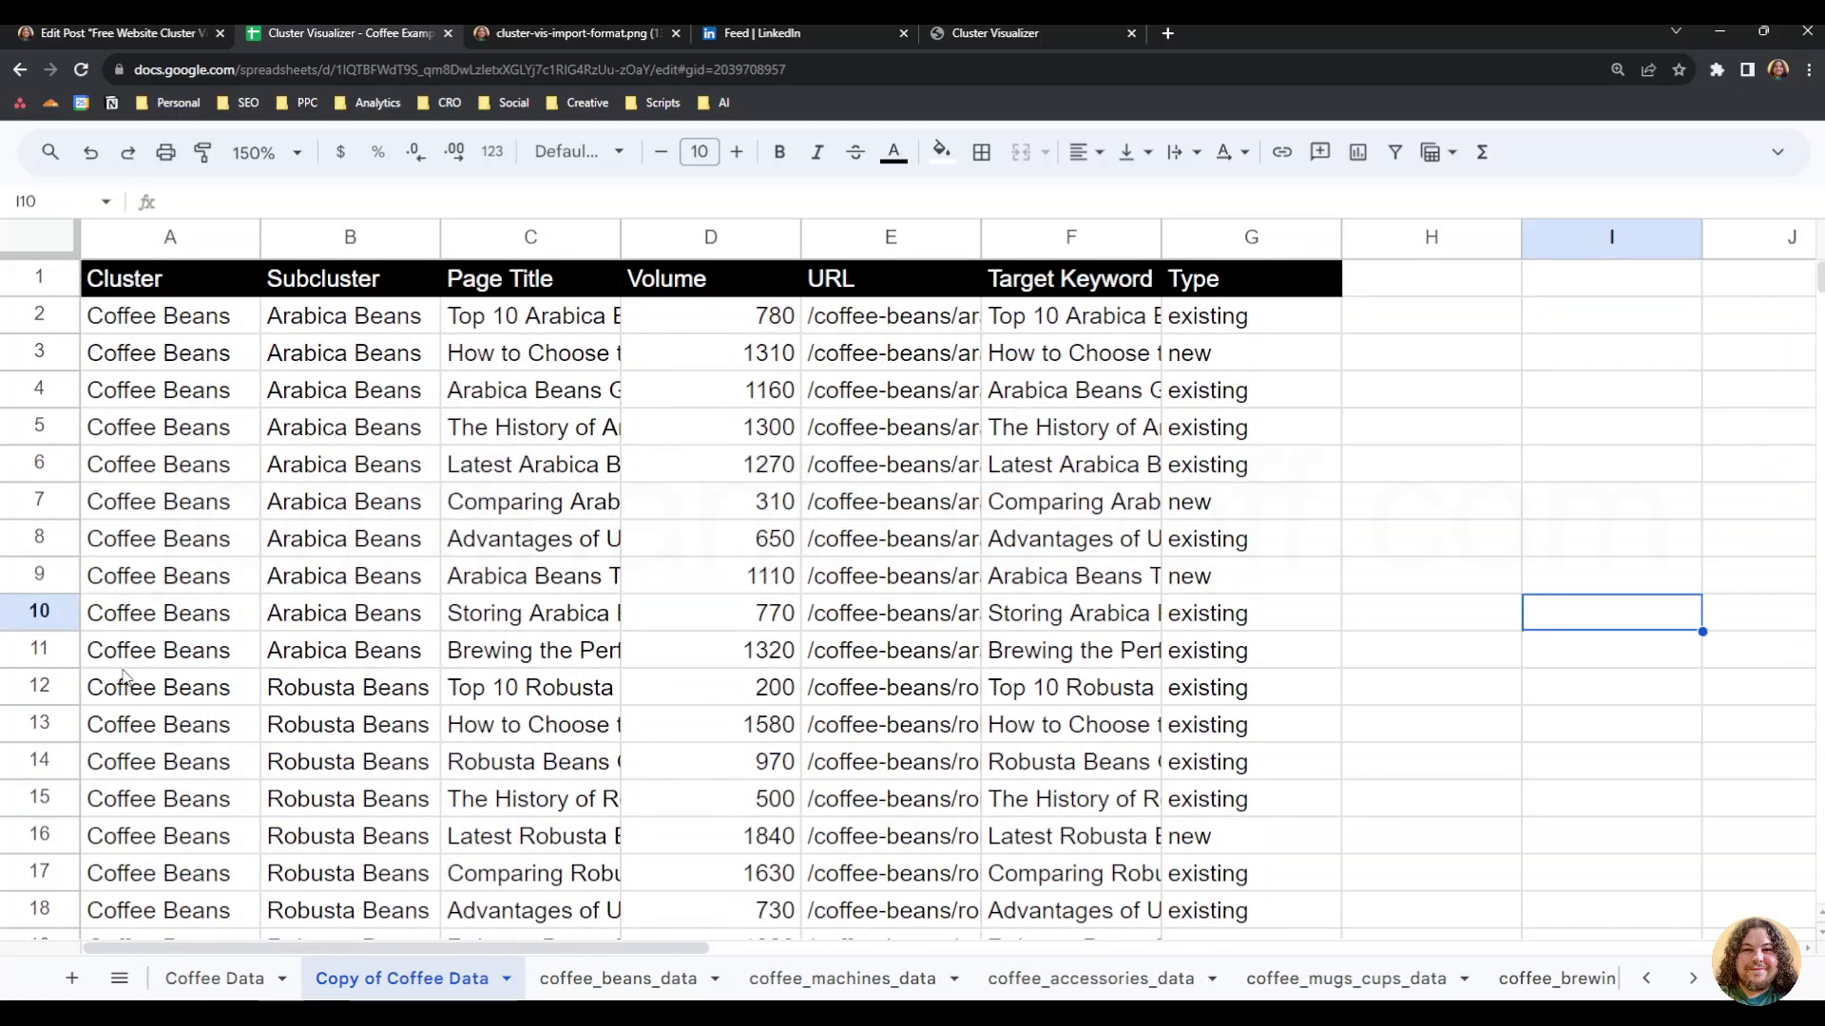
# Step: Switch to the Cluster Visualizer, collapse the Coffee Mugs and Cups cluster, and expand it again to show its subclusters and page titles
pyautogui.click(1050, 31)
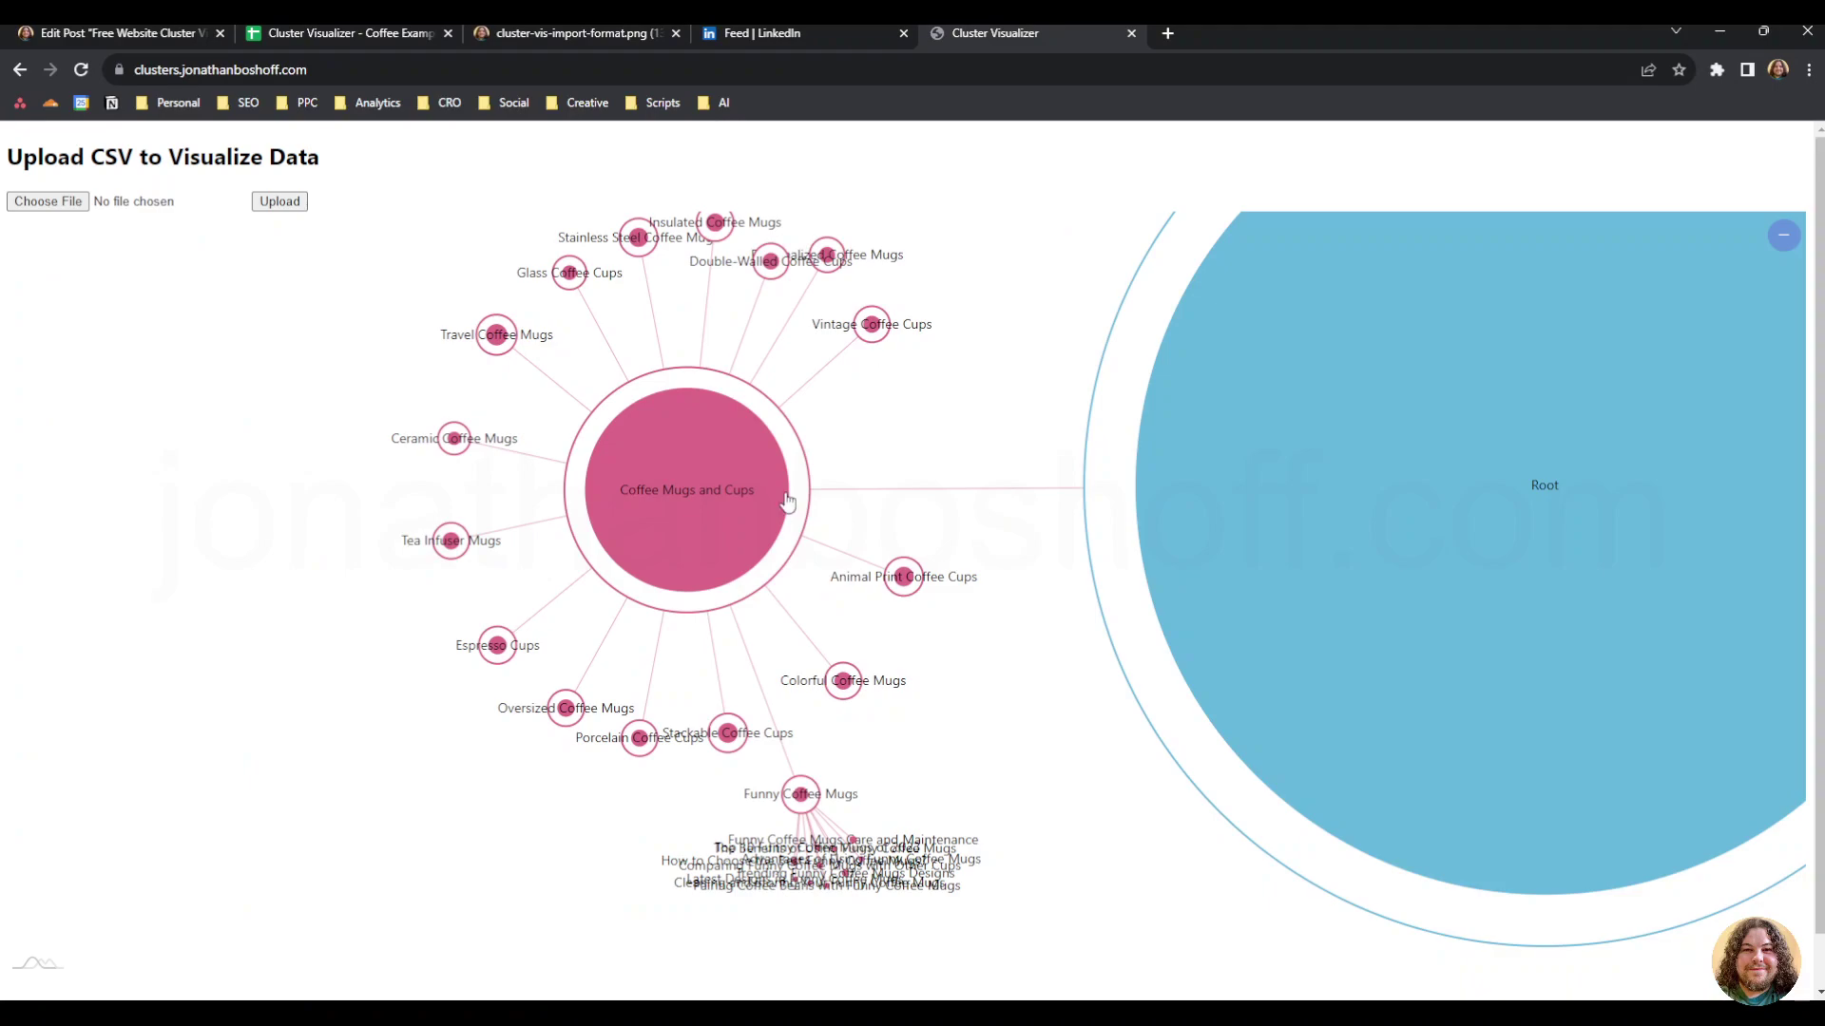
pyautogui.click(691, 538)
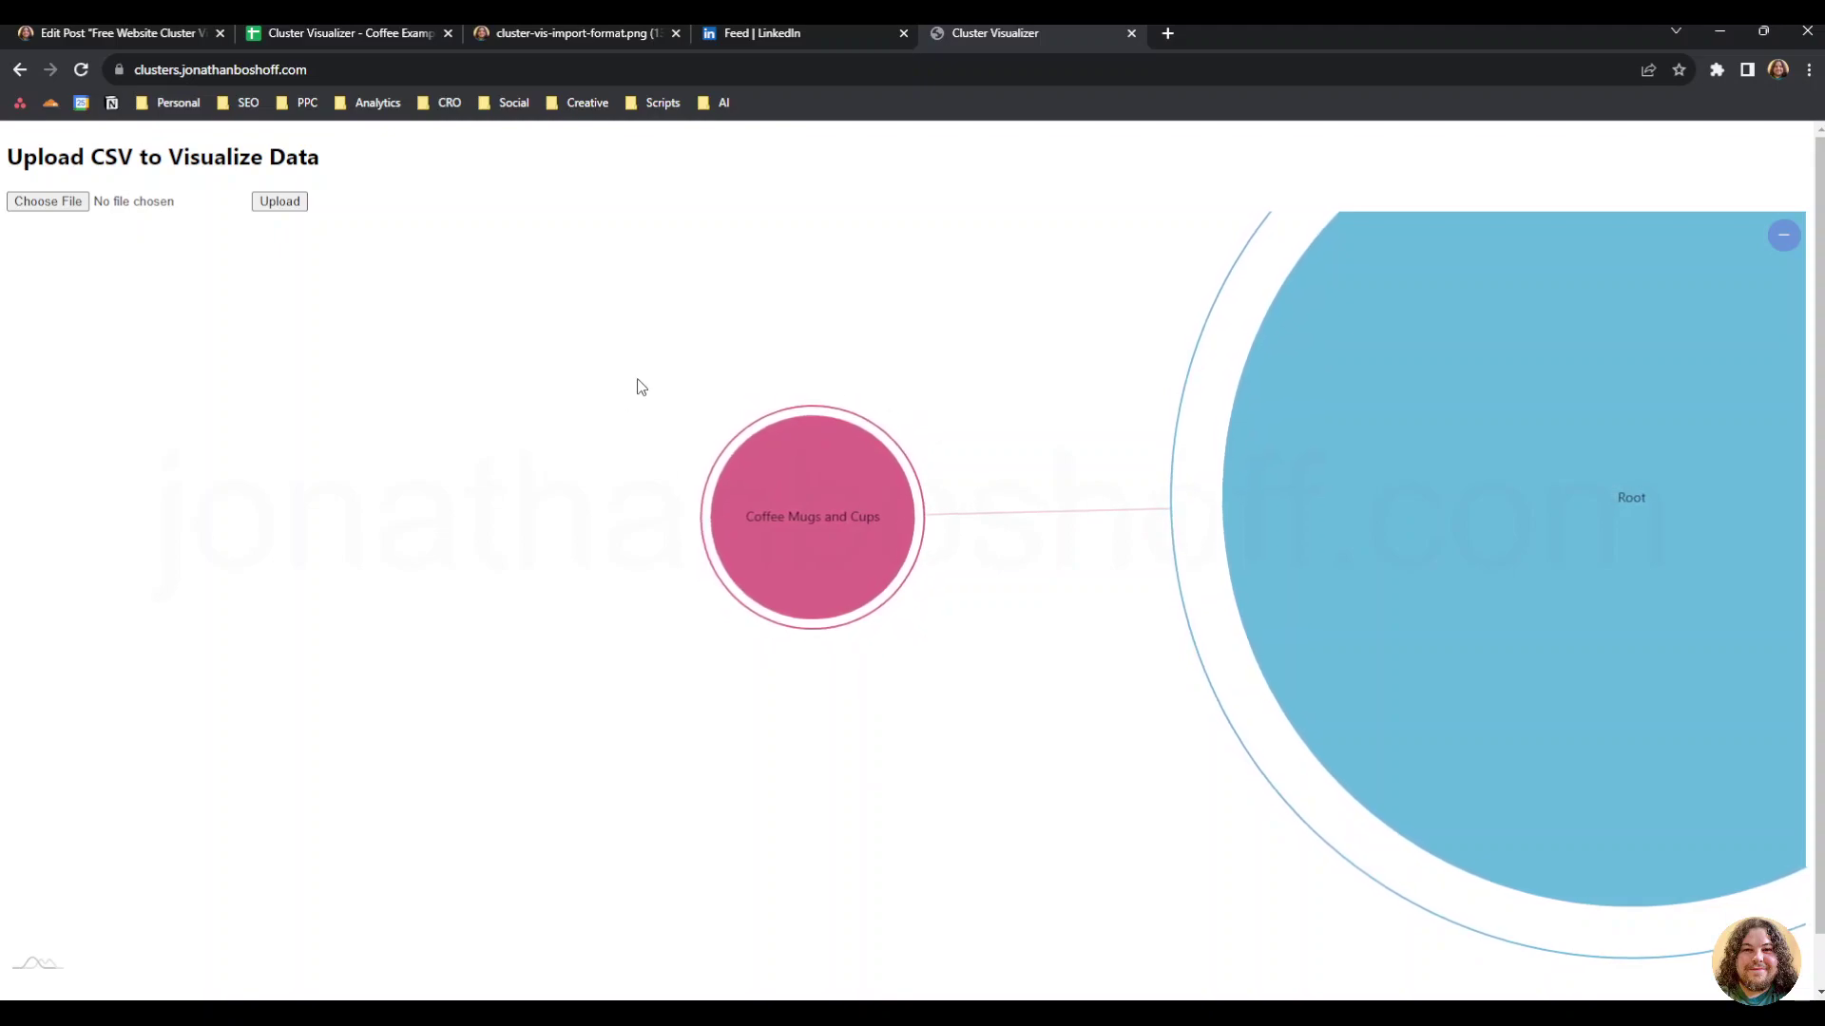
pyautogui.click(799, 568)
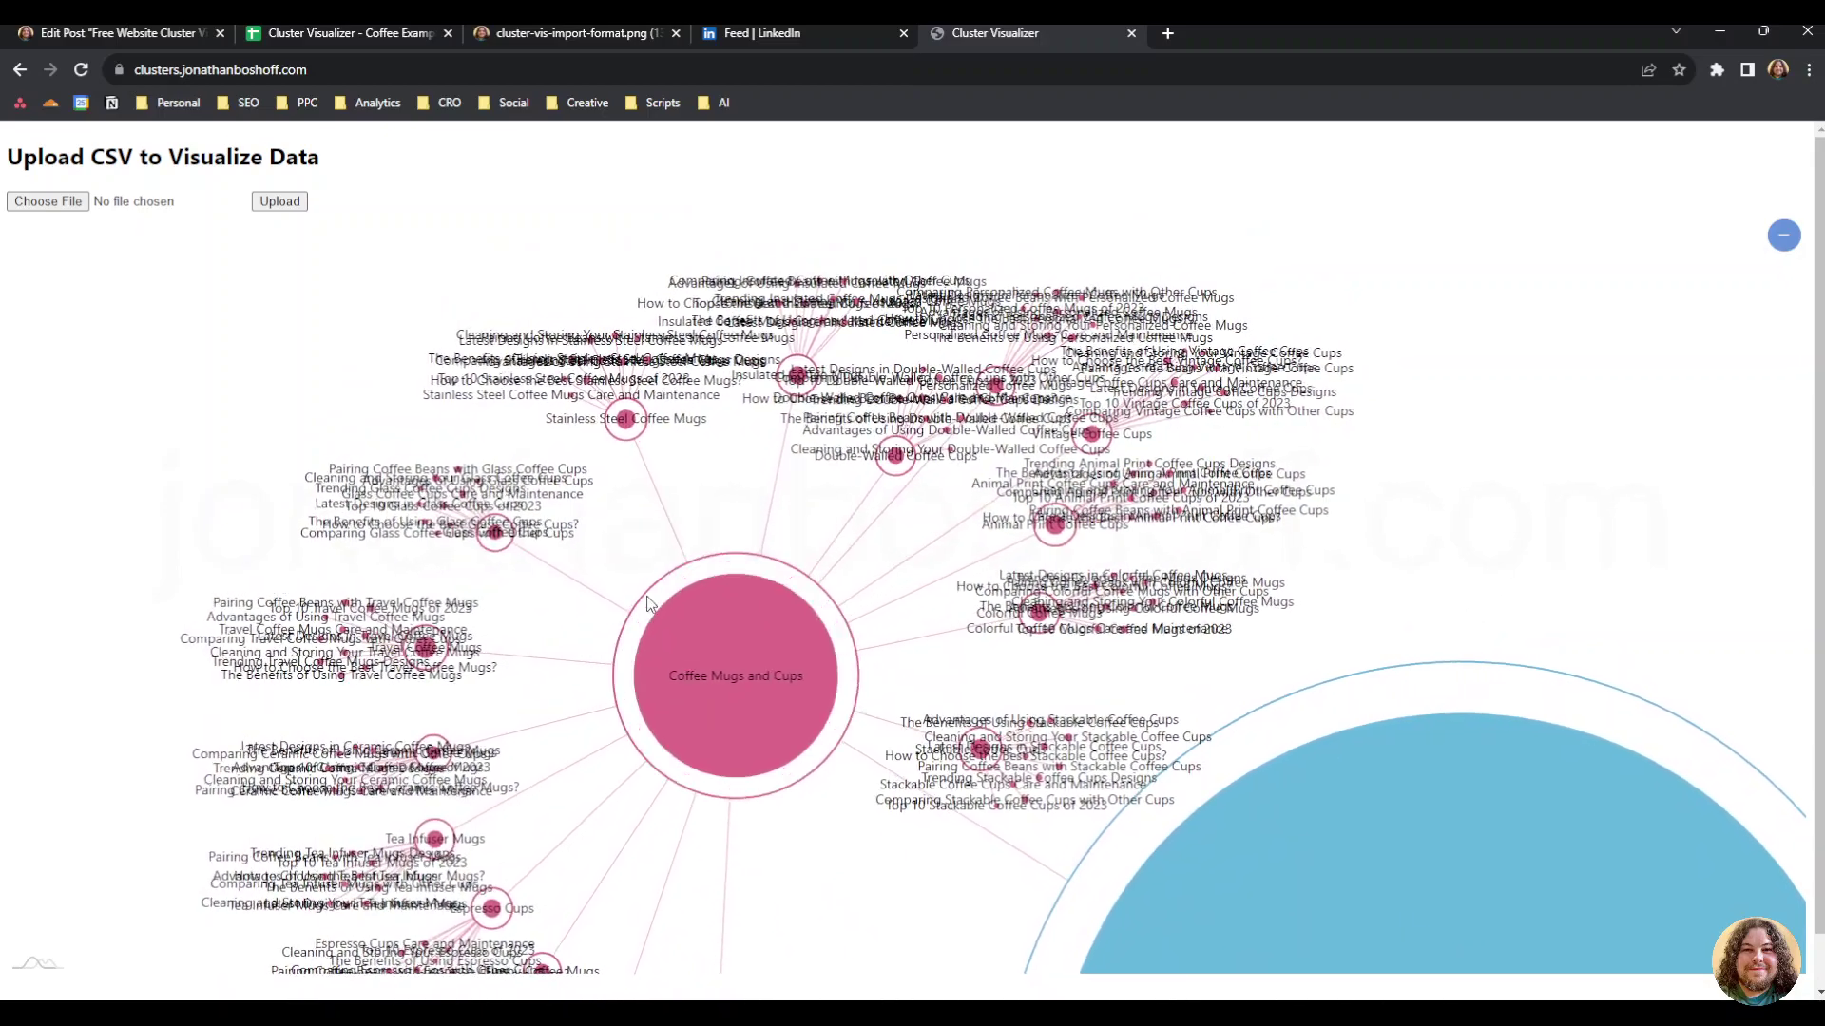
pyautogui.moveTo(794, 736)
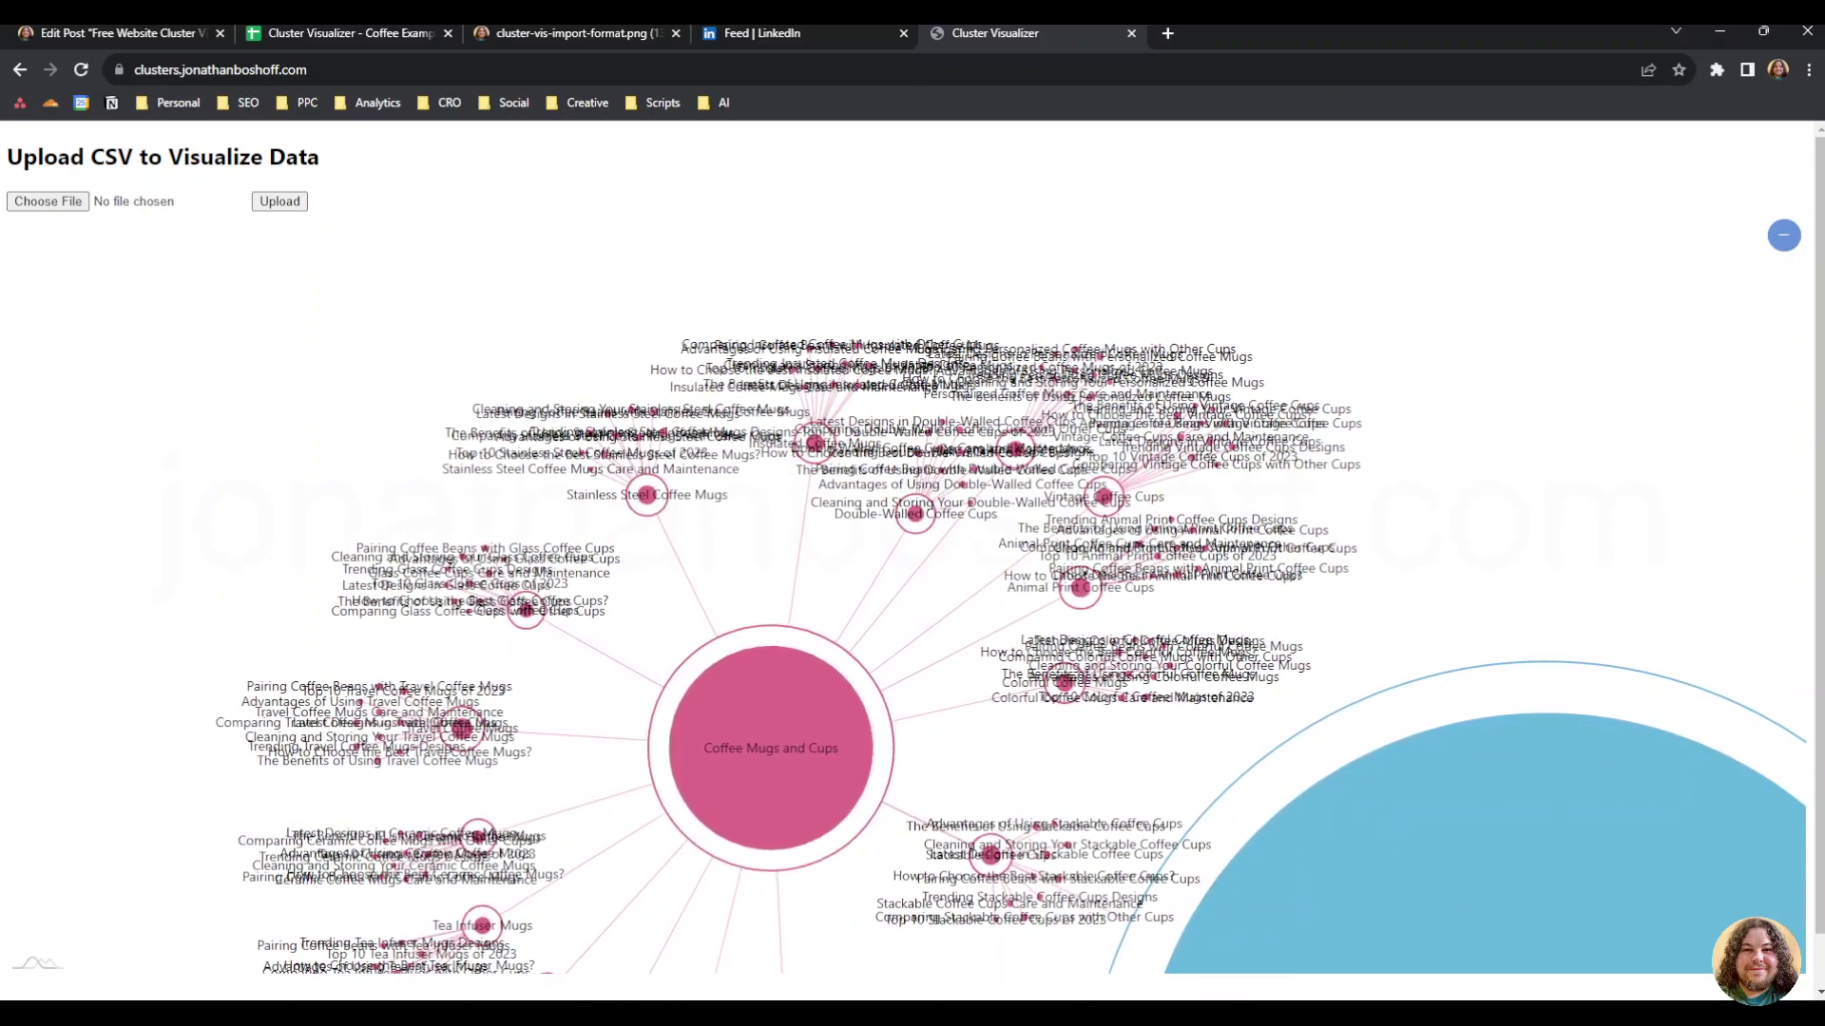
pyautogui.click(266, 315)
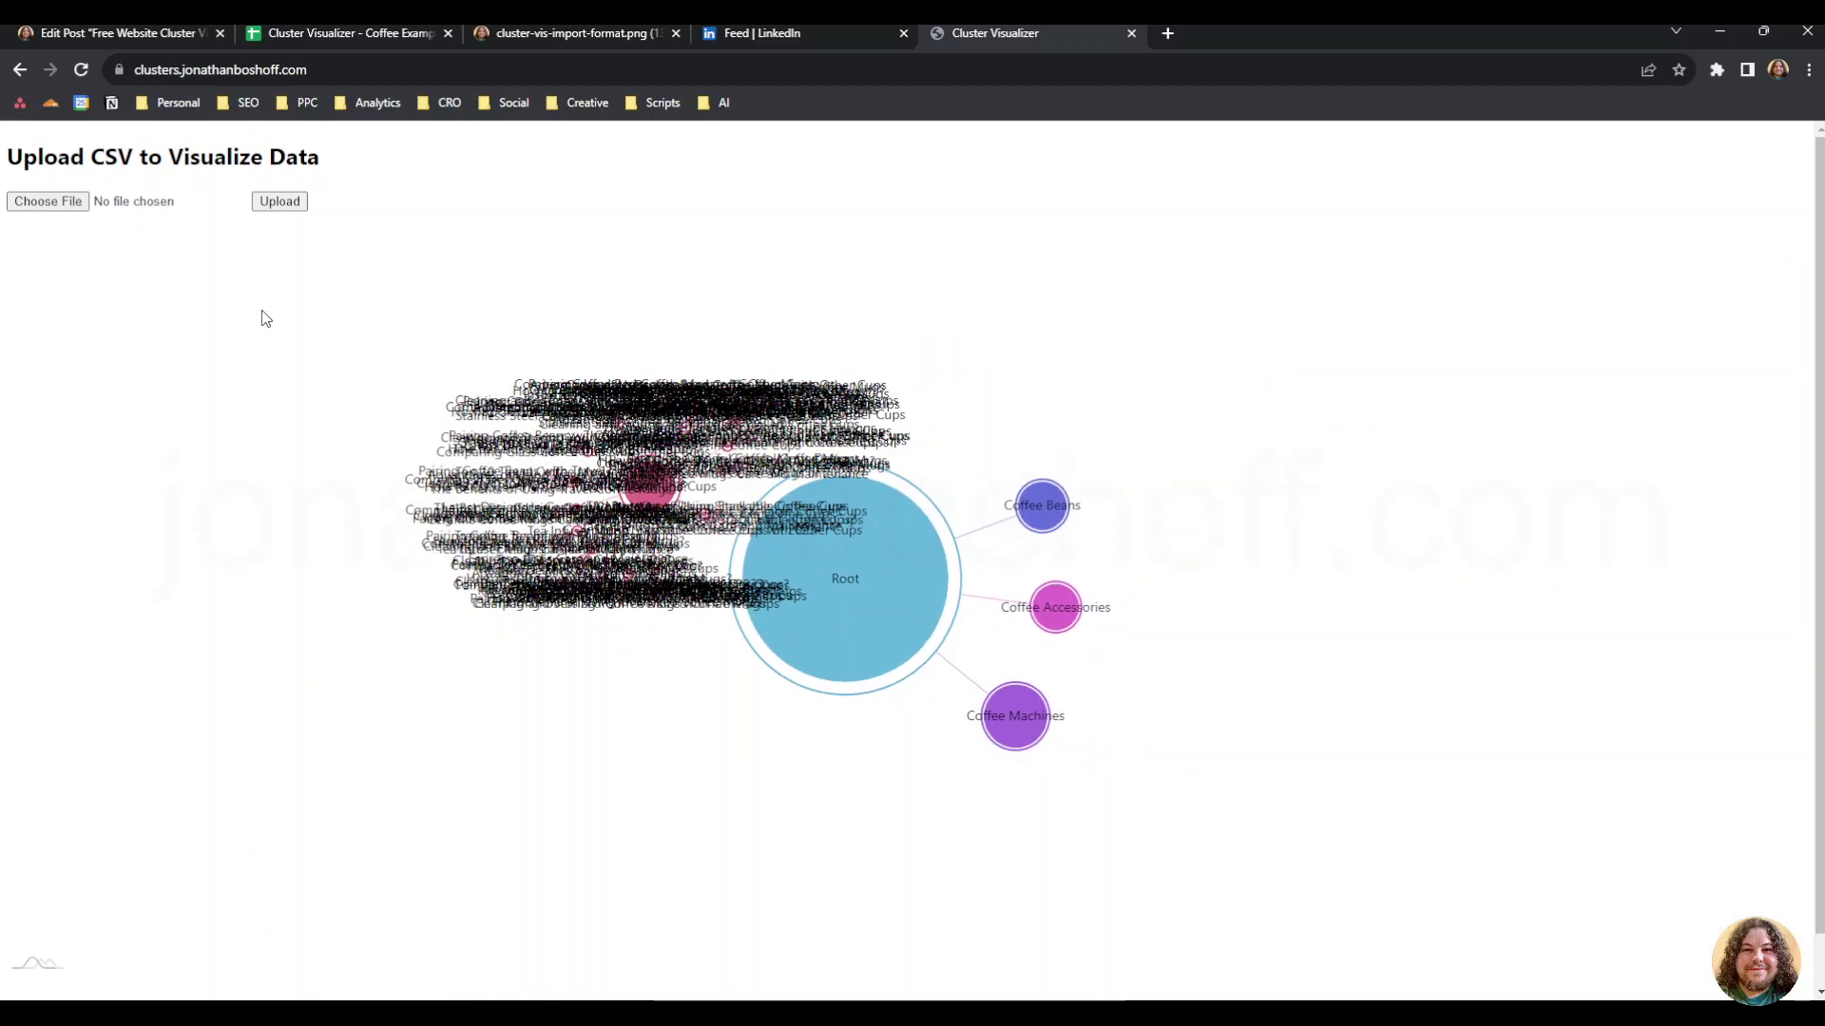